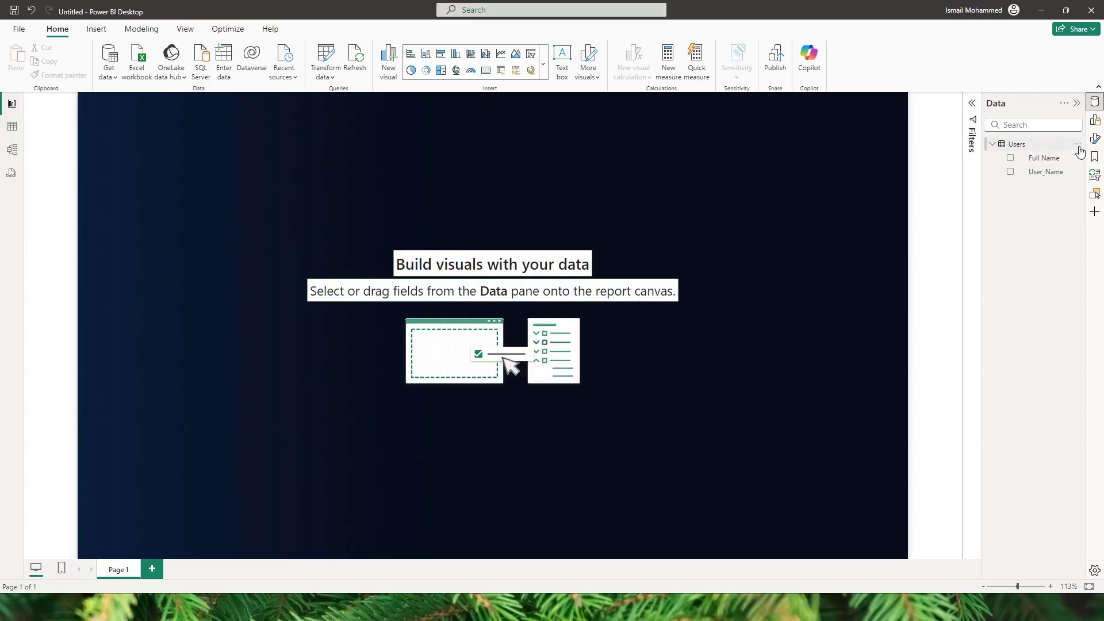
Create a User measure as USERNAME() in the Users table and place it on the page as a card.
left_click(1077, 144)
left_click(1003, 168)
type("User = Us")
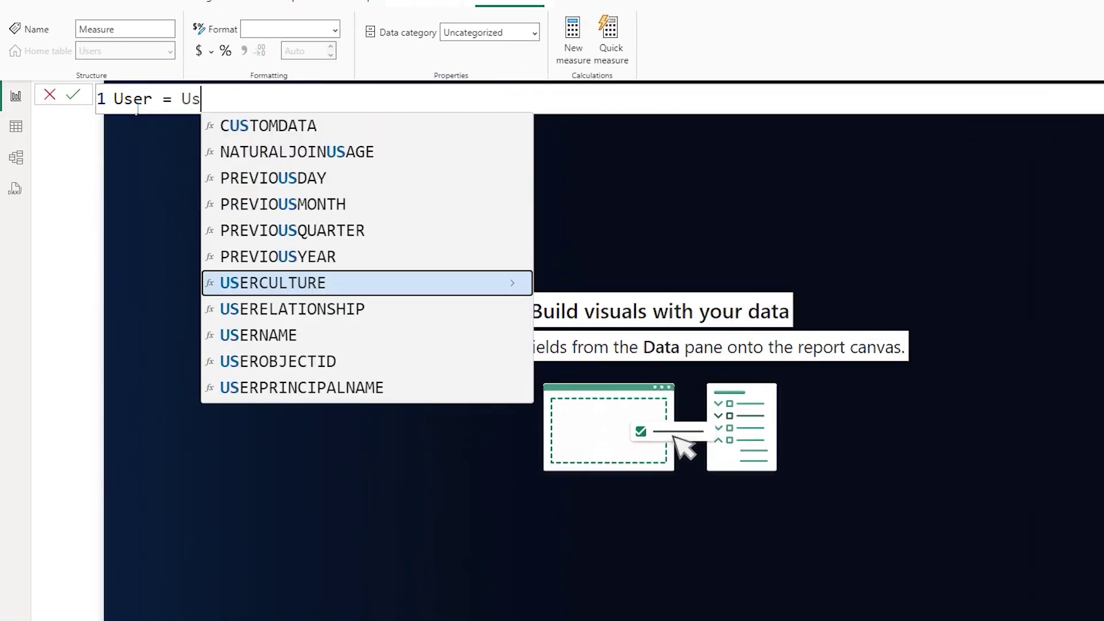
type("er")
key("Down")
key("Down")
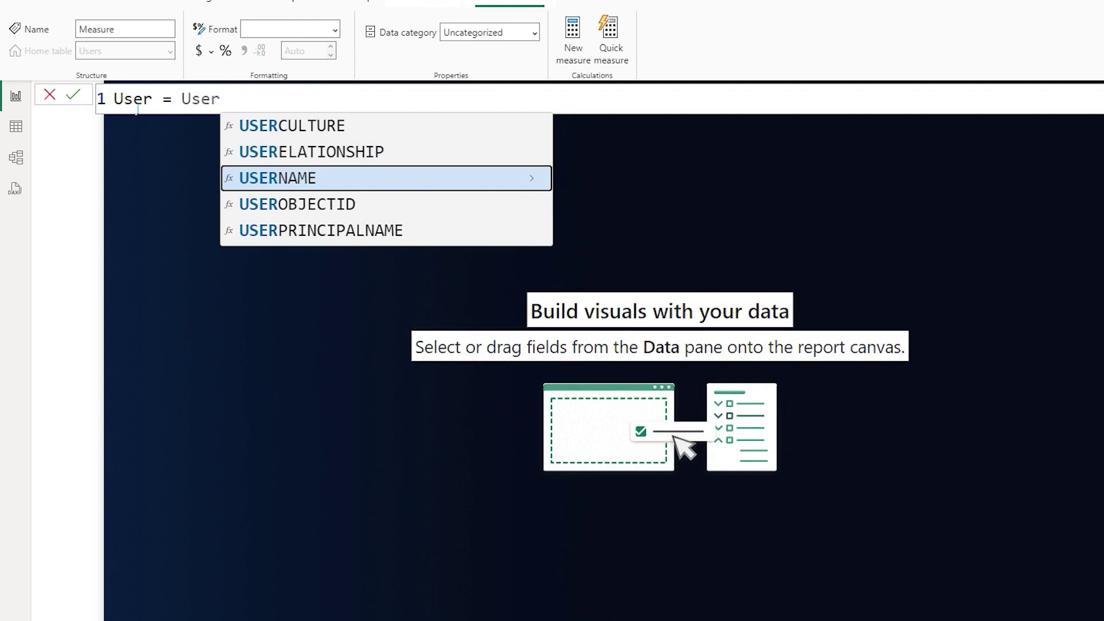
key("Tab")
key("Return")
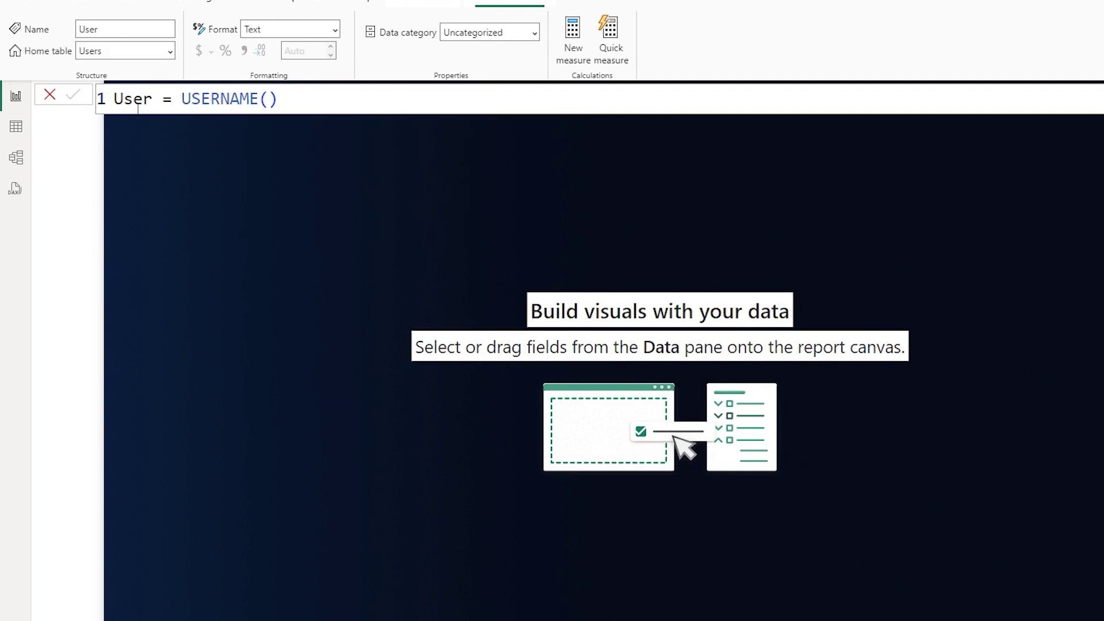
left_click_drag(1092, 271, 671, 266)
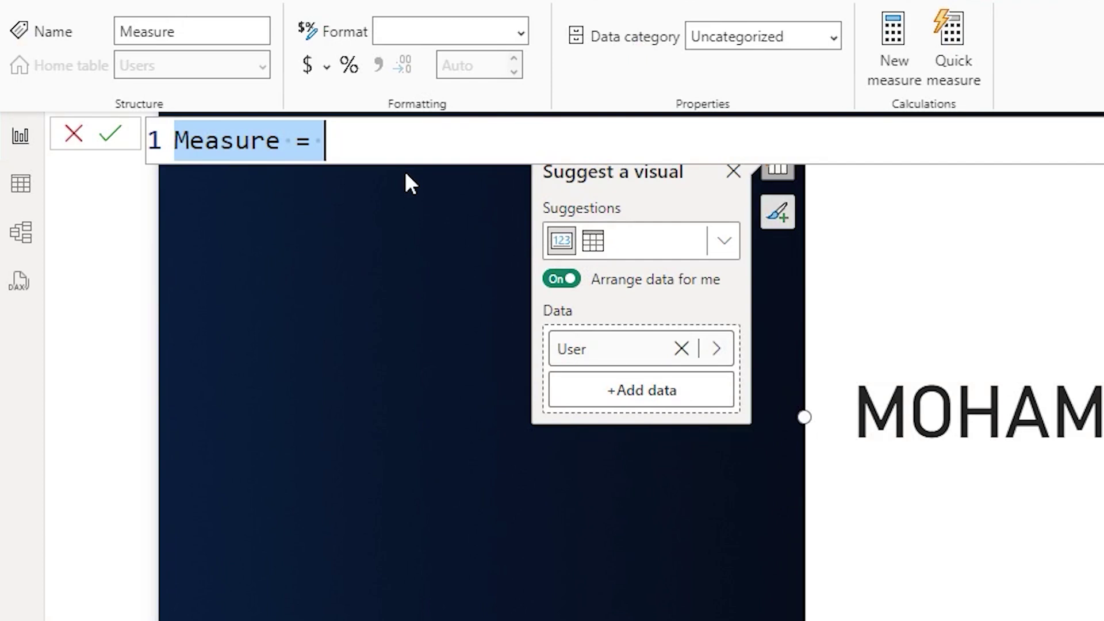
Create the Greeting measure defined as NOW().
type("Greeting")
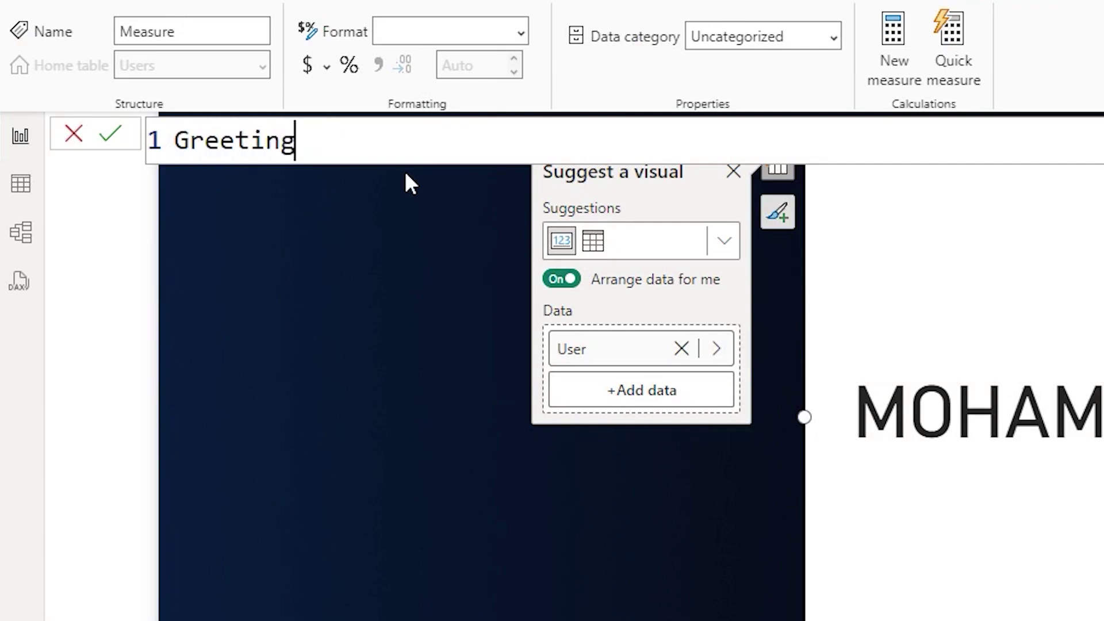
type(" =")
type("Now")
key("Tab")
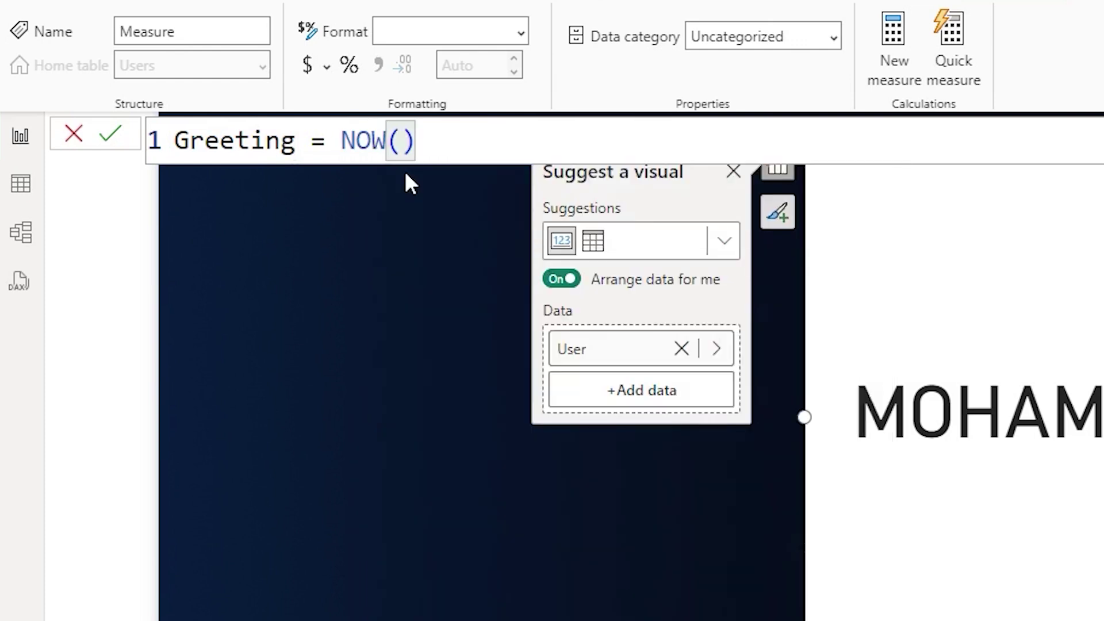
key("Return")
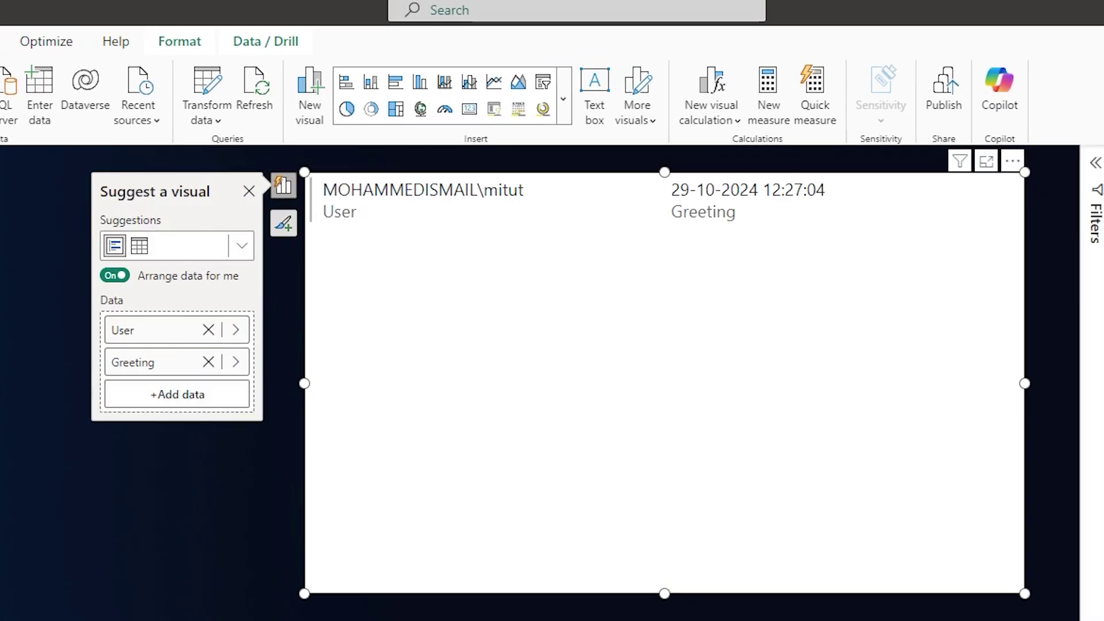
Remove the User field so the card shows only Greeting, and reopen Greeting's formula.
left_click(123, 329)
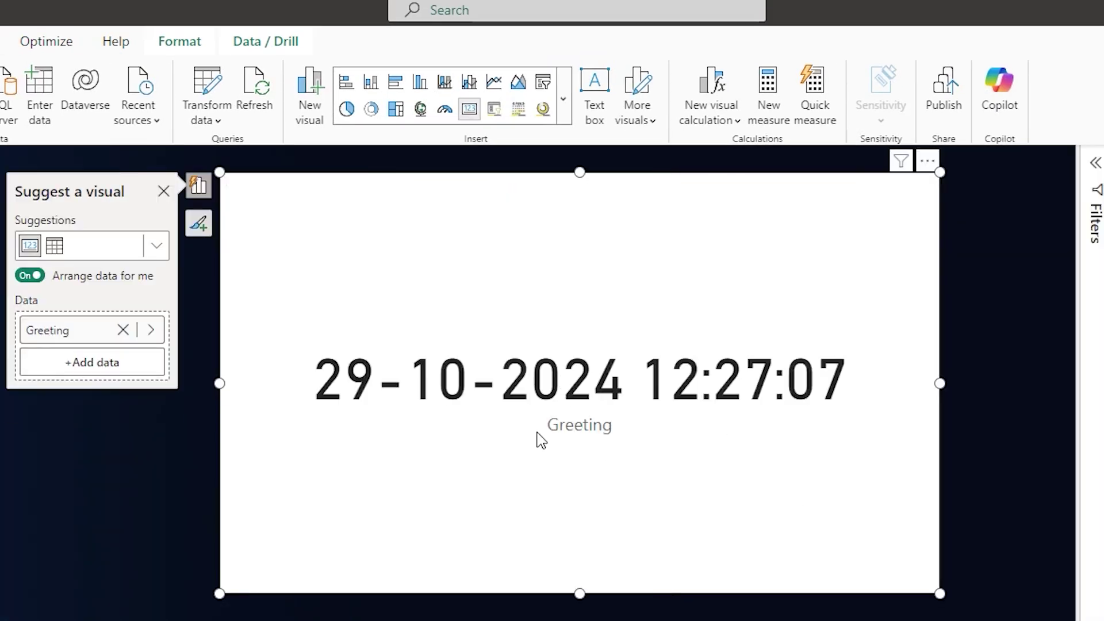
scroll(652, 579, "up", 3)
left_click(353, 567)
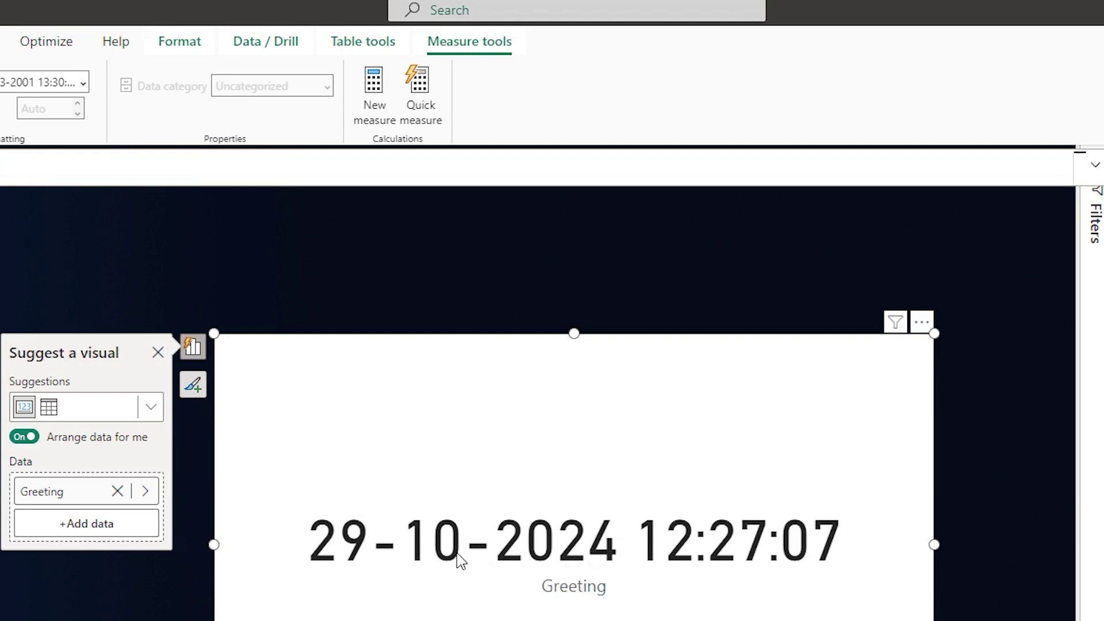
Change the Greeting formula from NOW() to HOUR(NOW()).
double_click(54, 172)
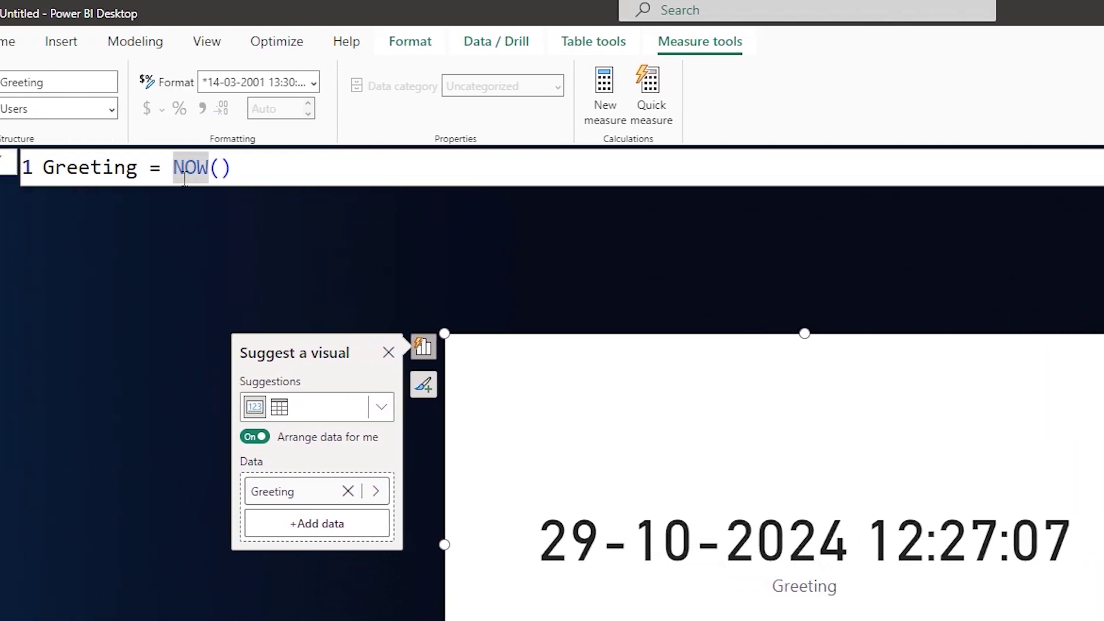
type("Hour")
key("Tab")
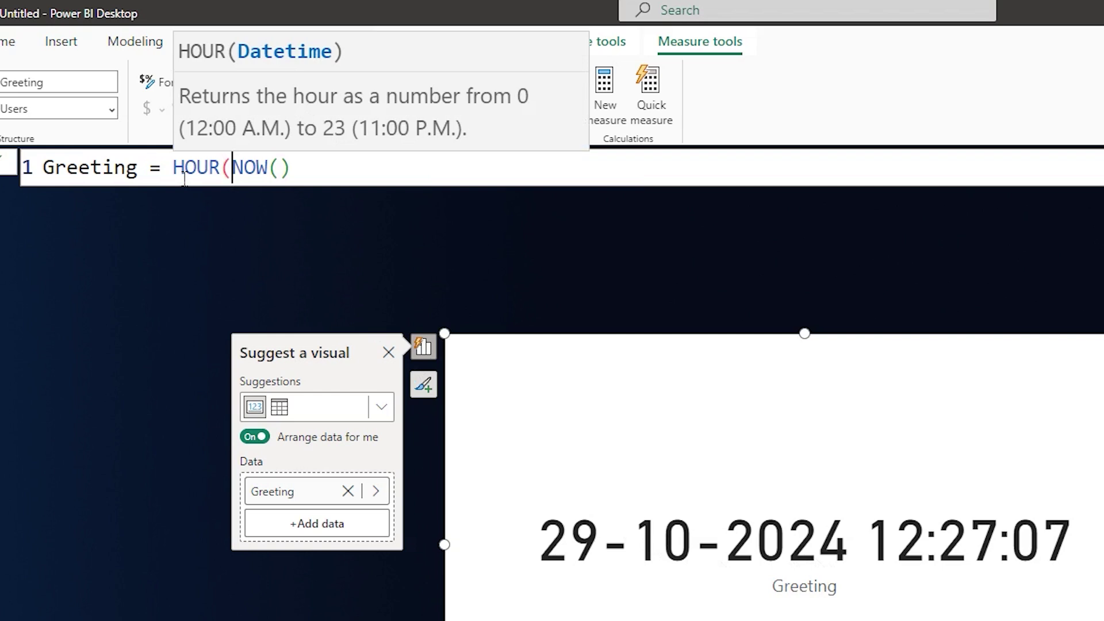
left_click(385, 183)
type(")")
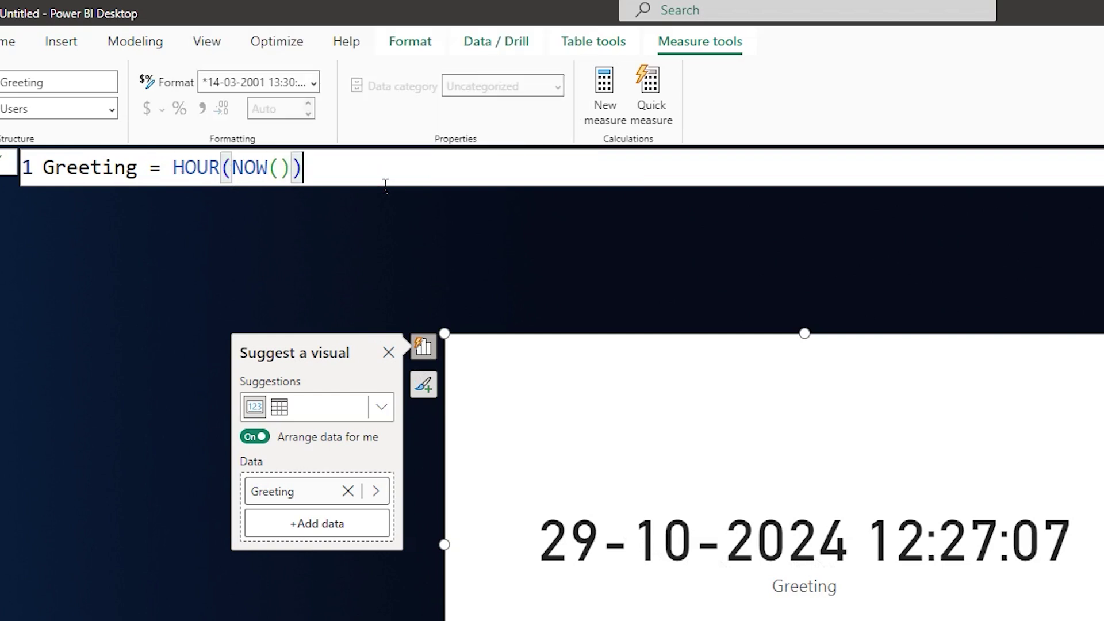
key("Return")
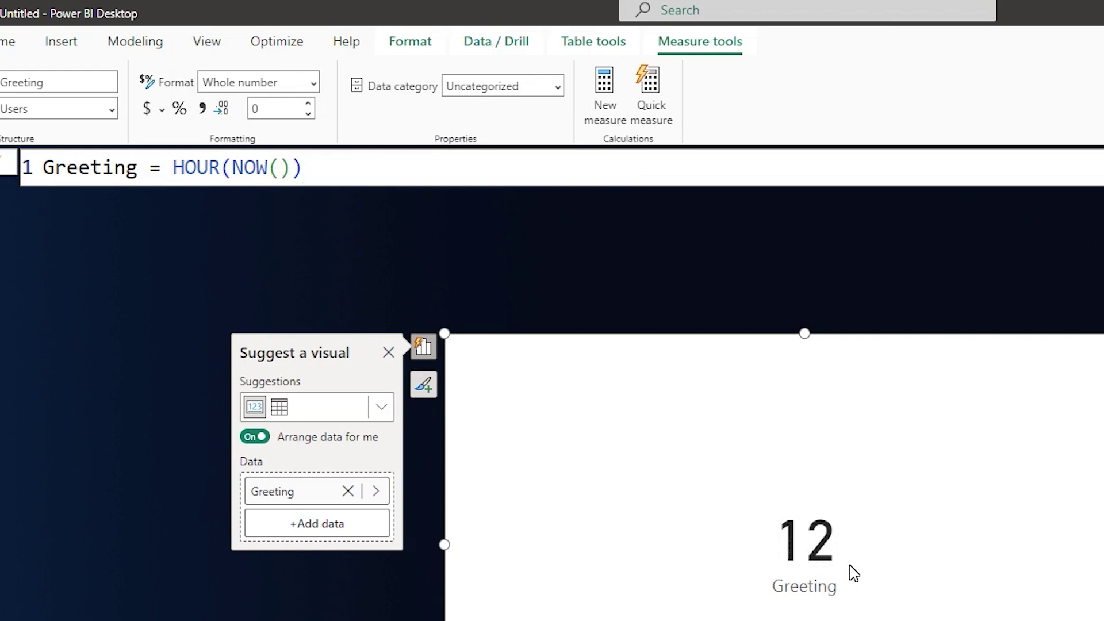
Rewrite Greeting as VAR Hour_ = HOUR(NOW()) and begin a second line VAR Greet_ =.
left_click(173, 170)
type("VAR ")
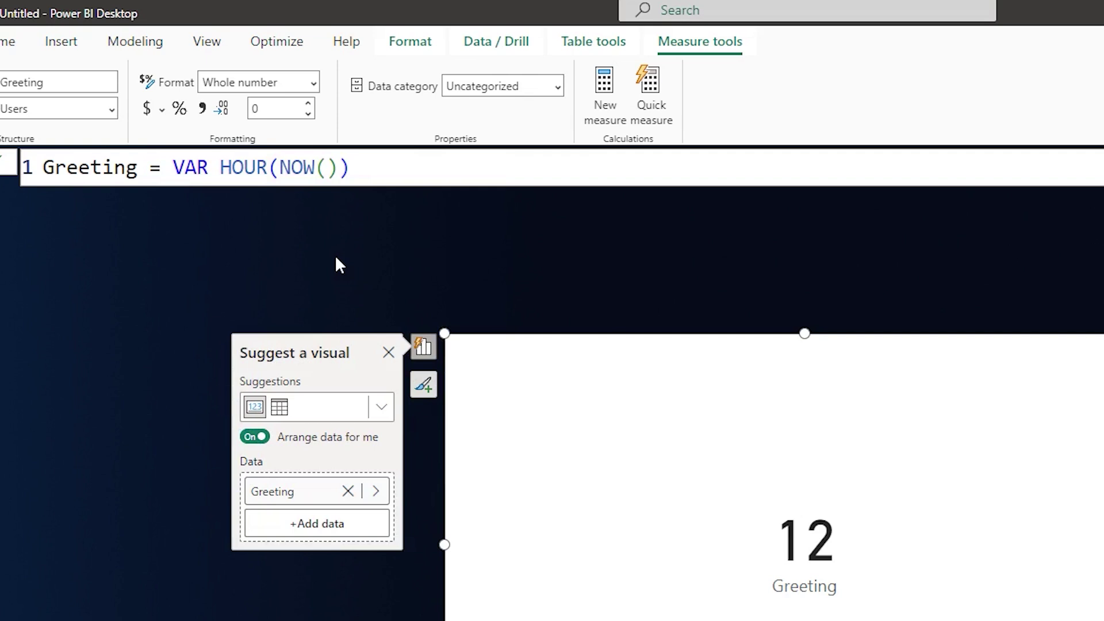
type("N")
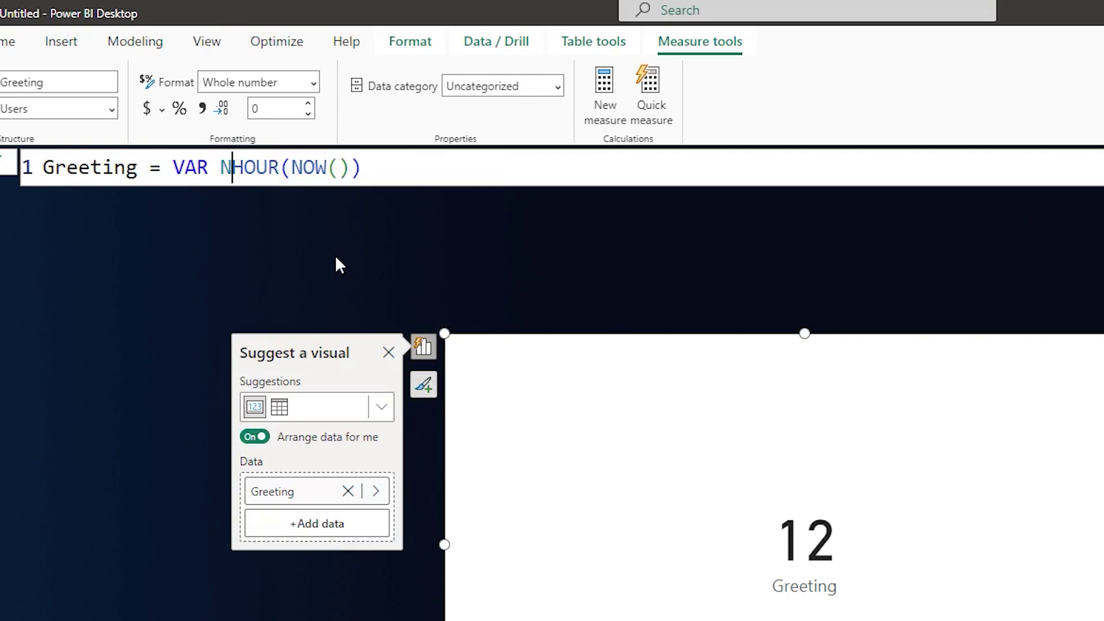
key("BackSpace")
type("Hour_ ")
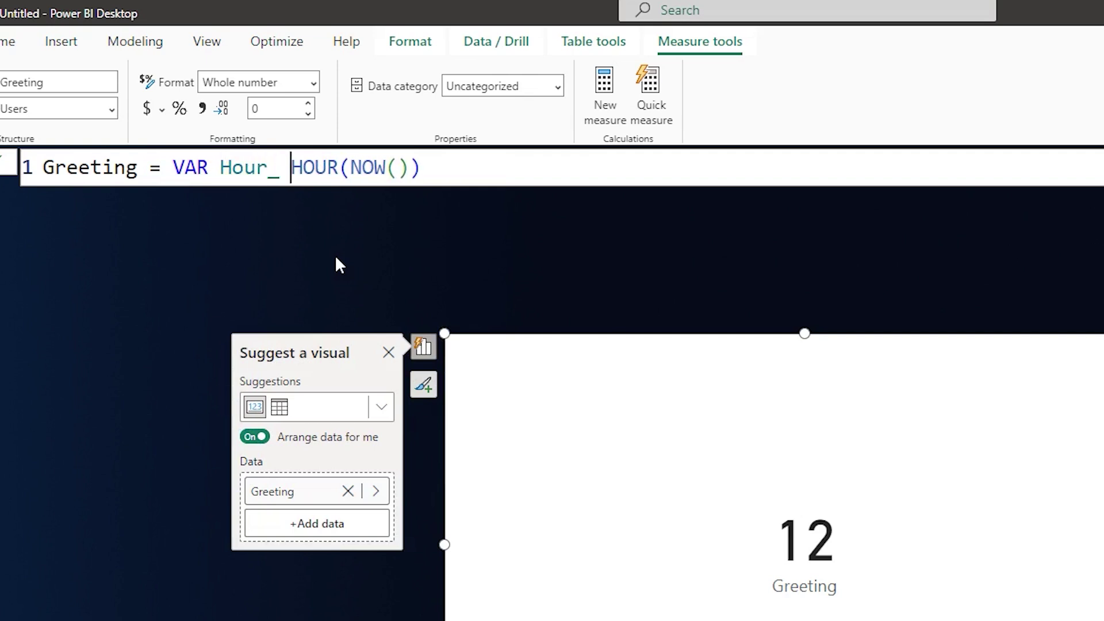
type("=")
left_click(493, 174)
key("shift+Return")
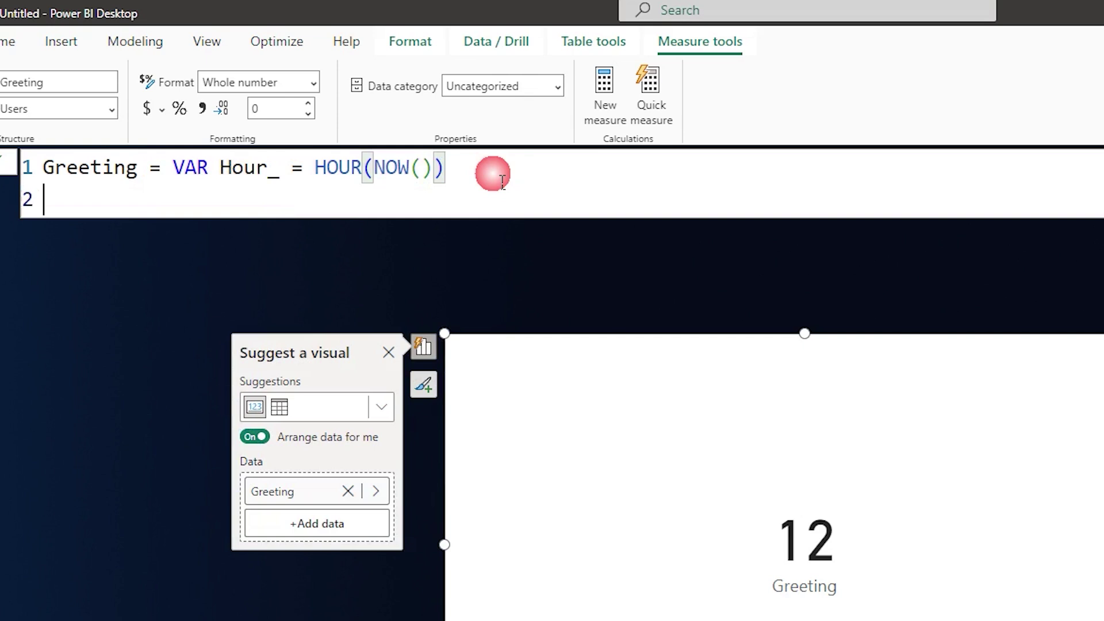
type("Va")
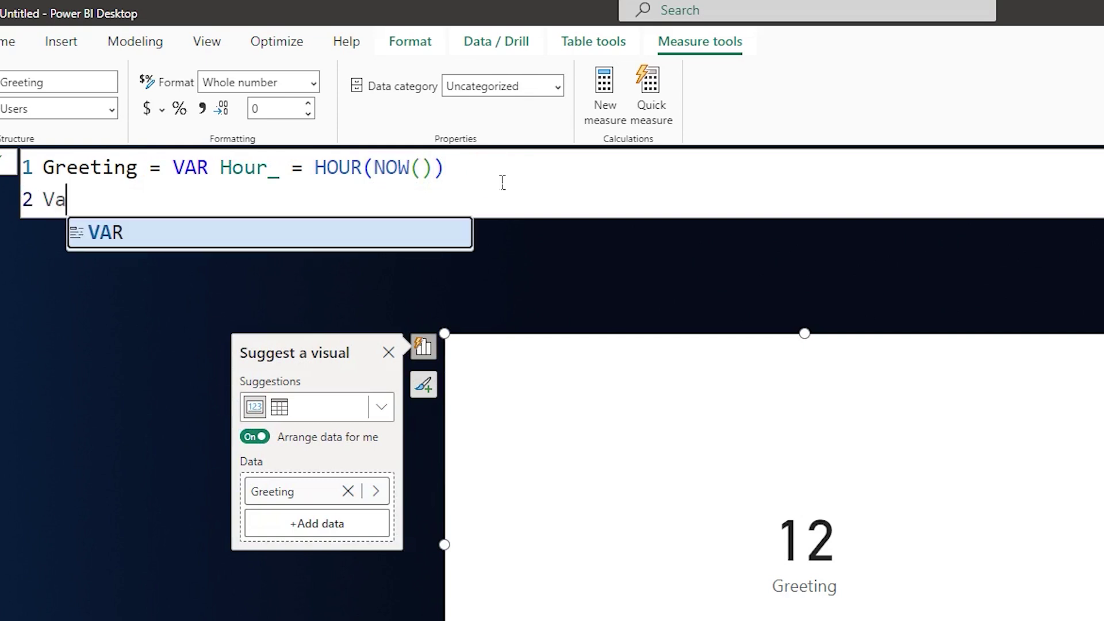
type("r G")
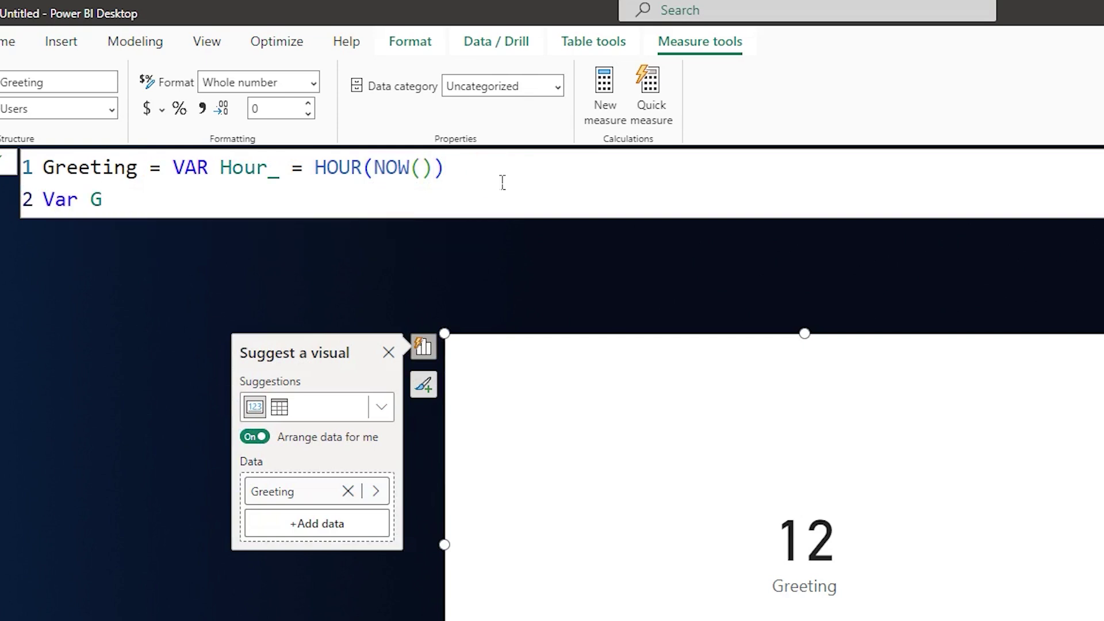
type("reet_ =")
Set Greet_ to SWITCH(TRUE(), with Hour_ < 12 returning "Good Morning, ".
key("shift+Return")
key("shift+Return")
left_click(227, 209)
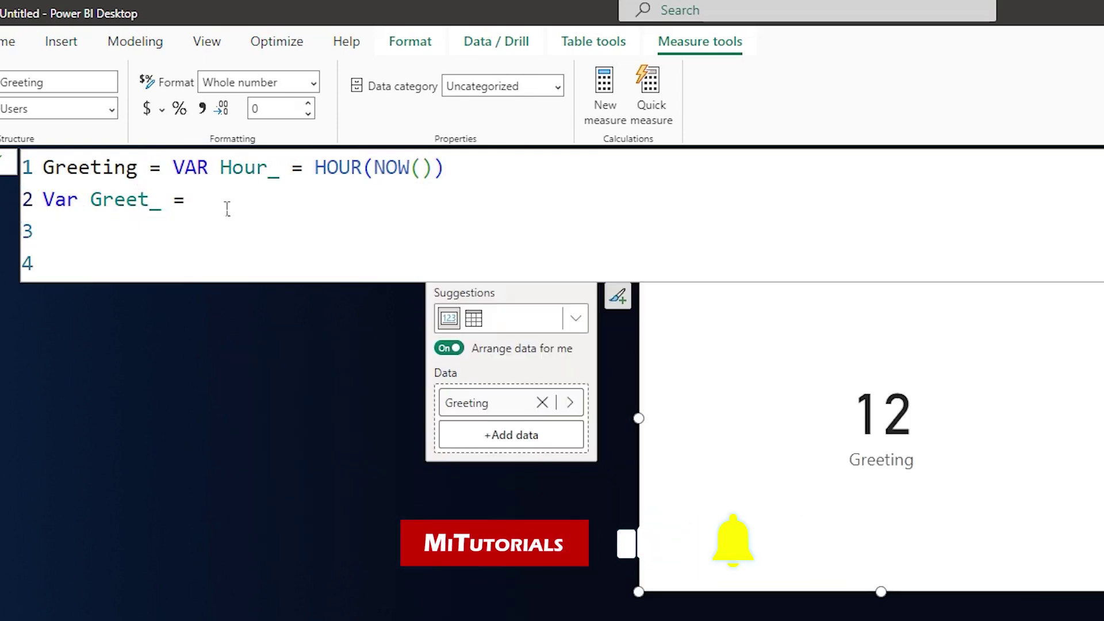
type("Swi")
key("Tab")
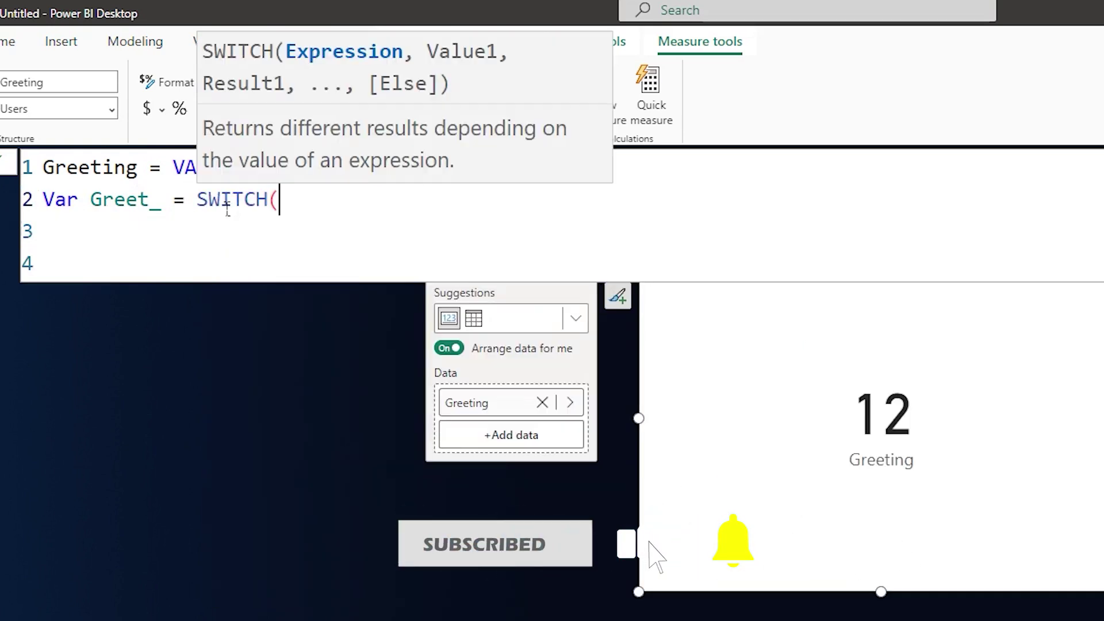
type("TRUE(),")
key("shift+Return")
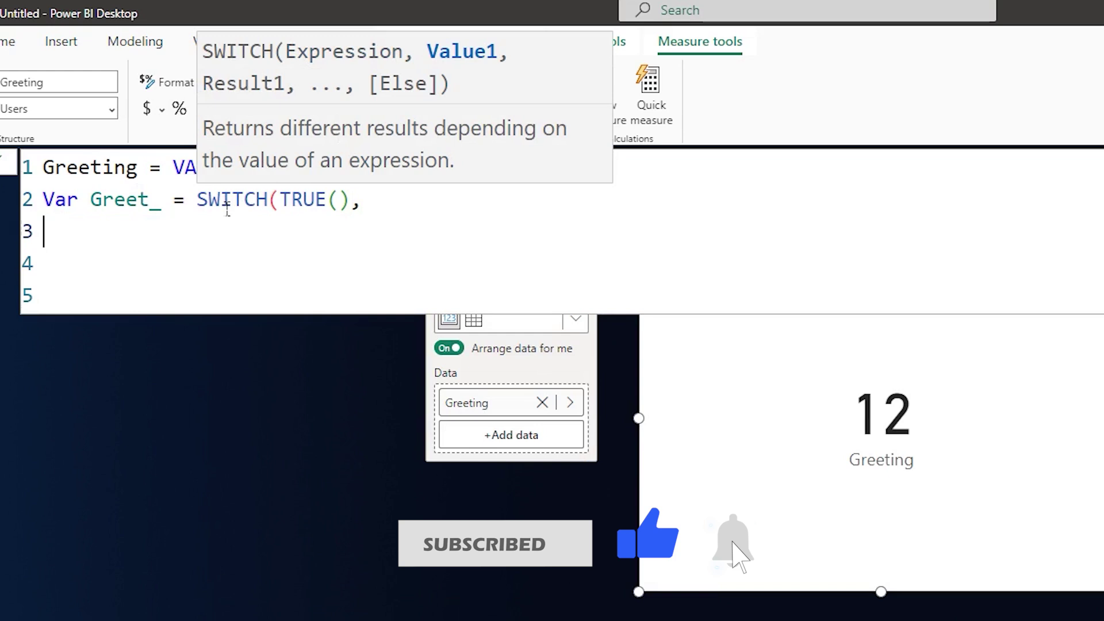
key("Tab")
key("Tab")
key("Tab")
type("Hour")
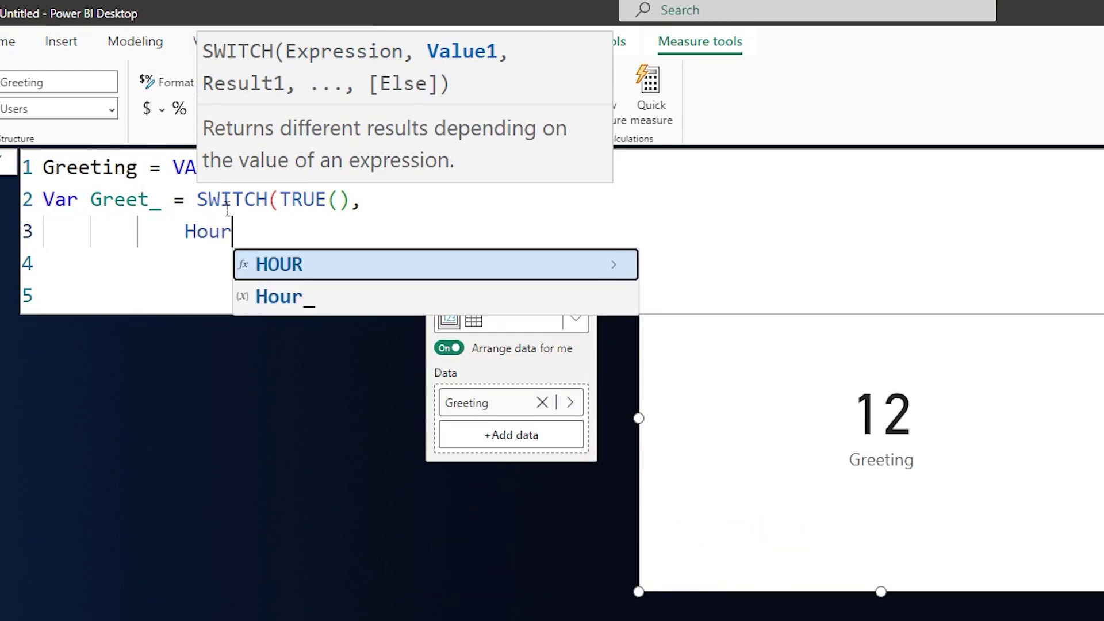
type("_ < ")
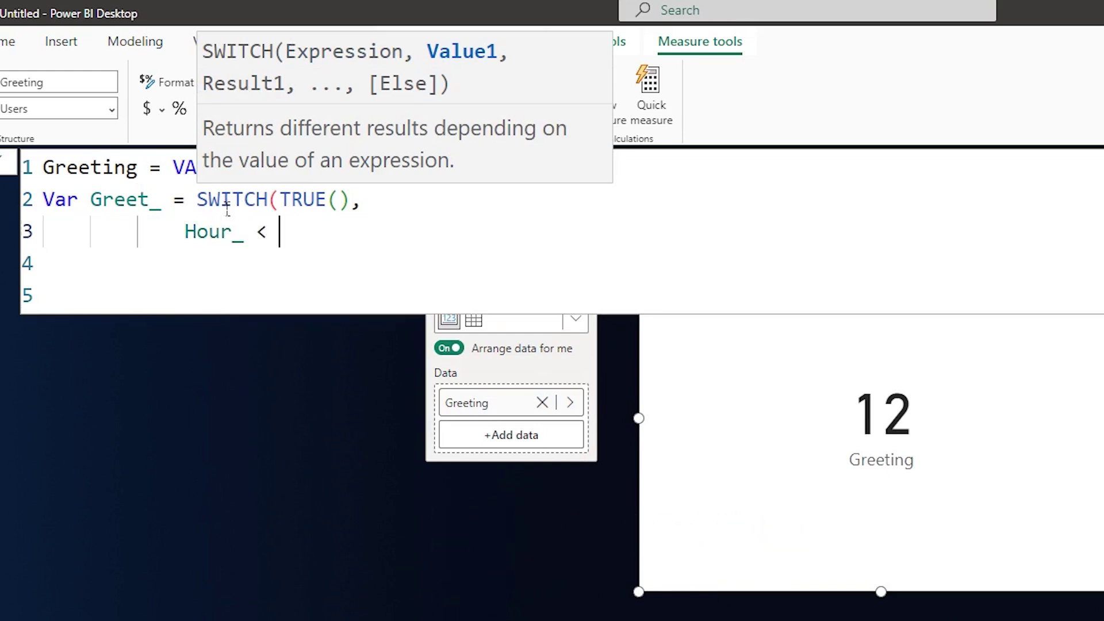
type("12 , \"Good ")
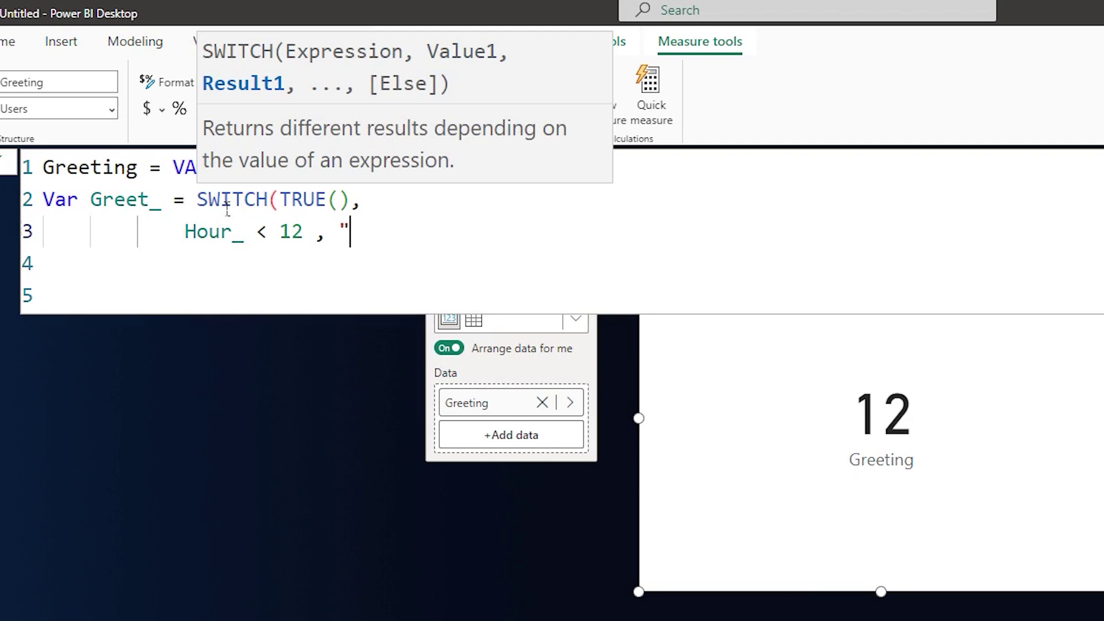
type("Morning")
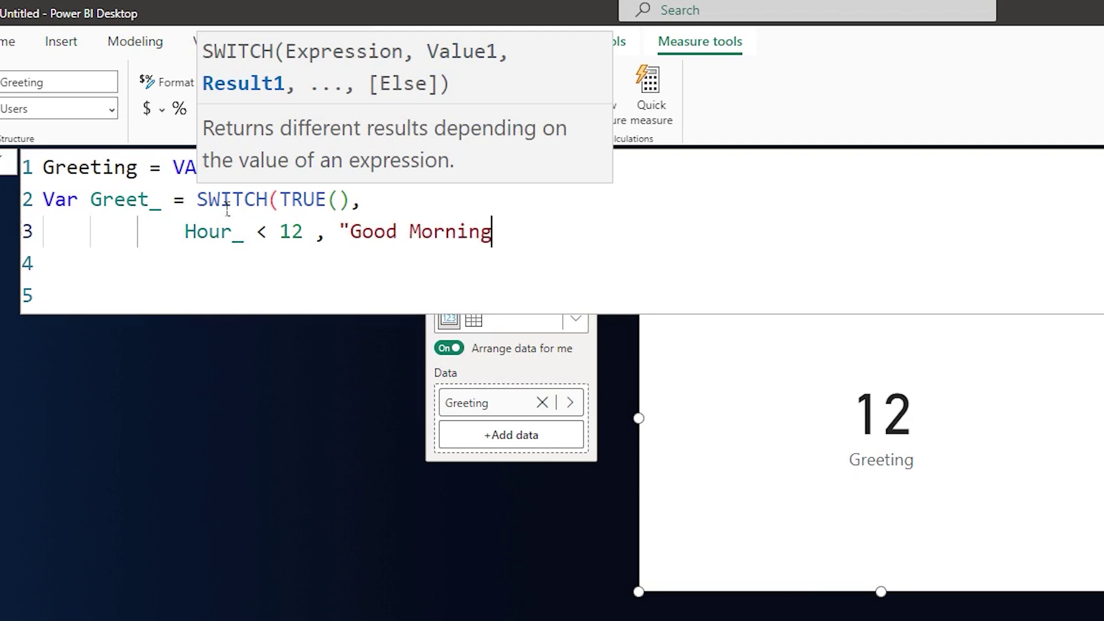
type(", \",")
key("shift+Return")
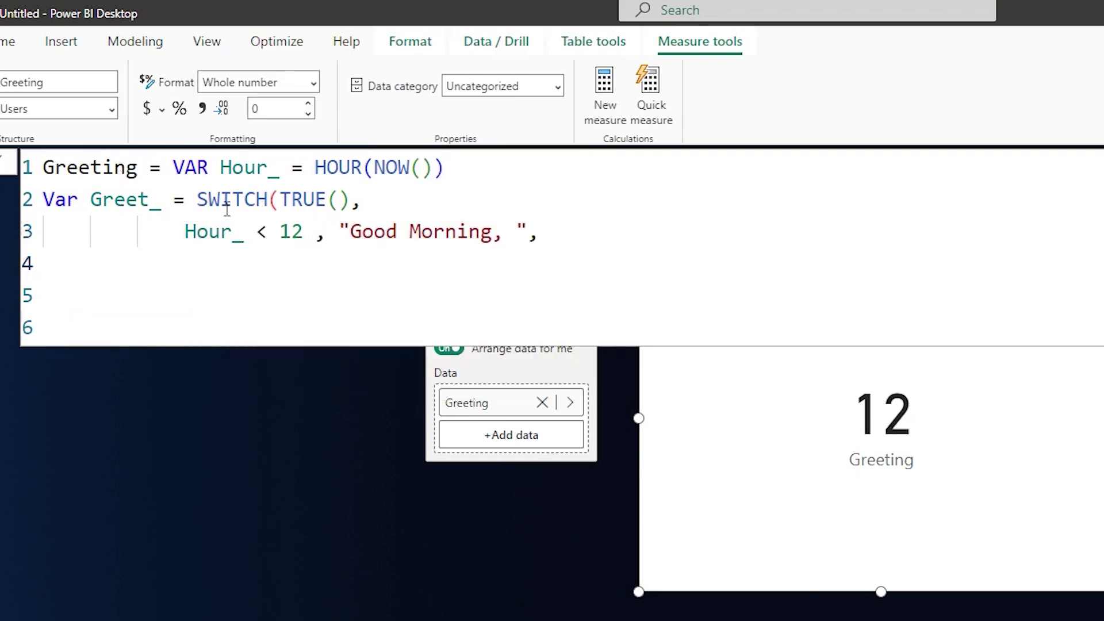
Add the Hour_ >= 12 && Hour_ < 17 condition returning the afternoon greeting.
type("Hour")
key("Down")
key("Tab")
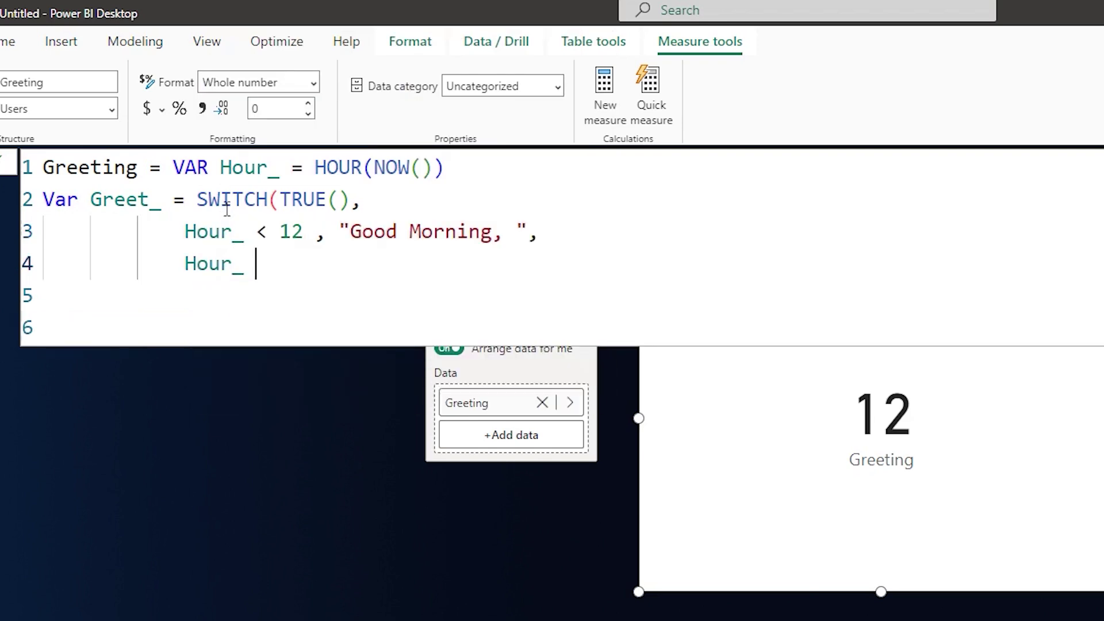
type(">")
type("= 12 &&")
type(" Hour")
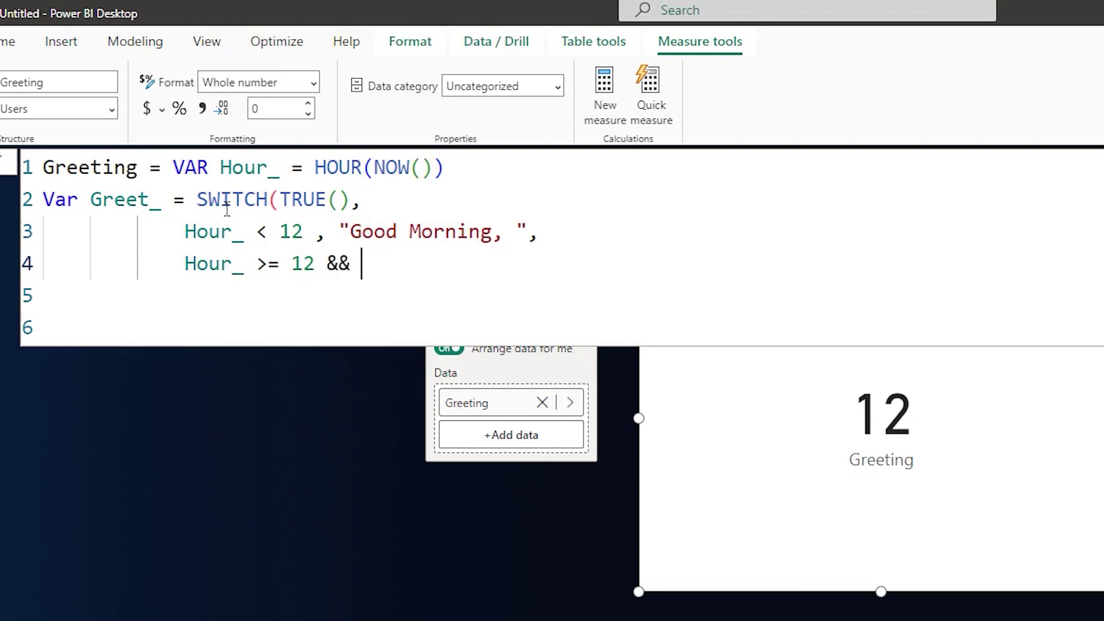
key("Down")
key("Tab")
type("< 17")
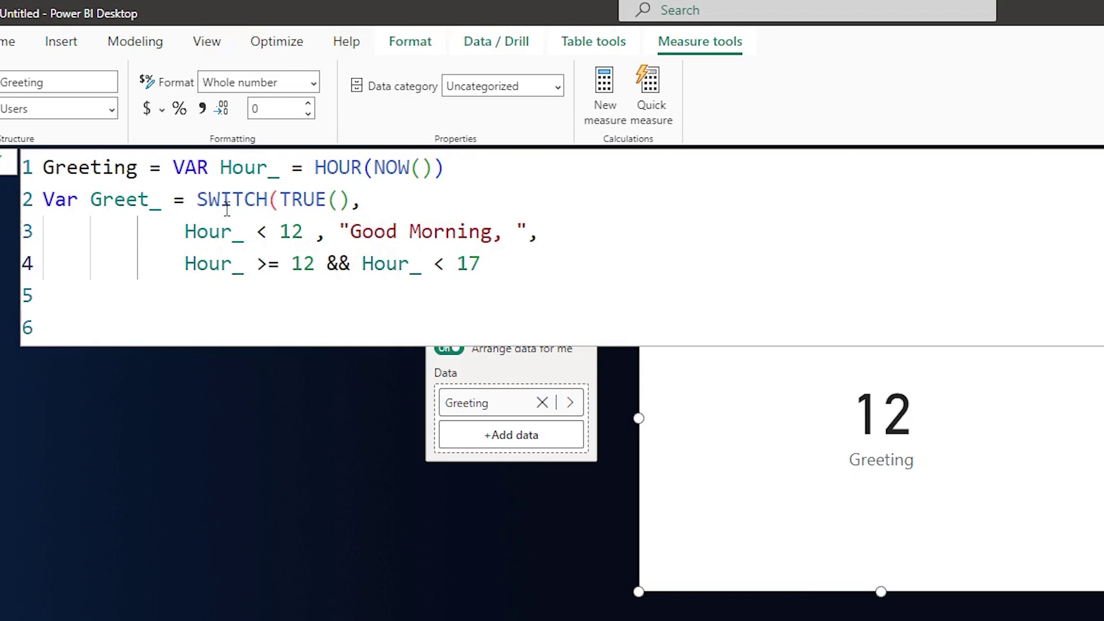
type(",")
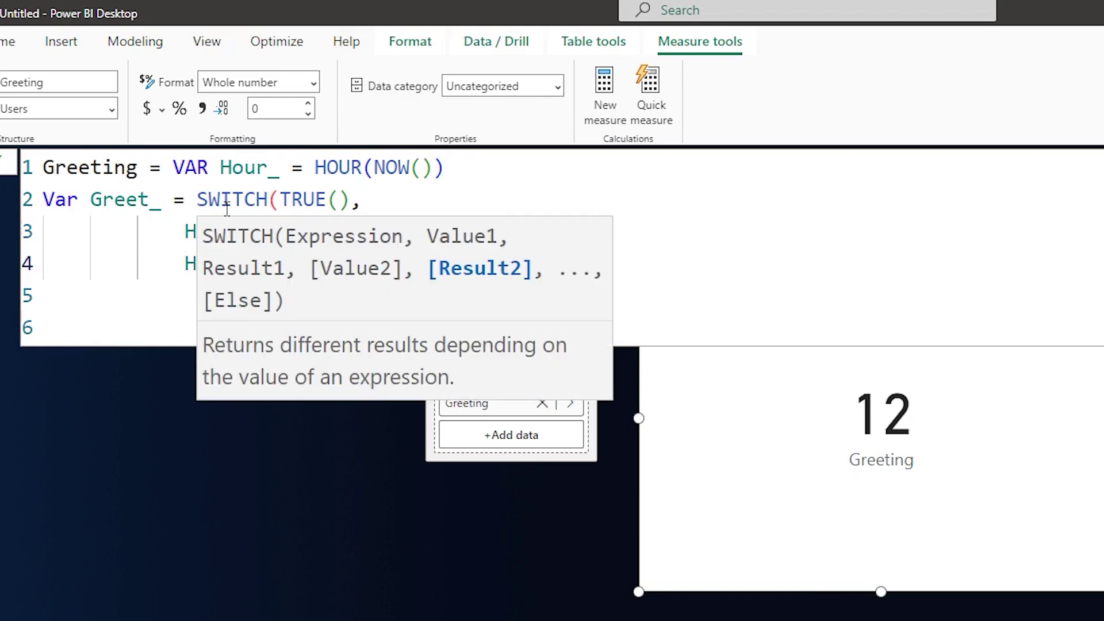
type("ernoon, ")
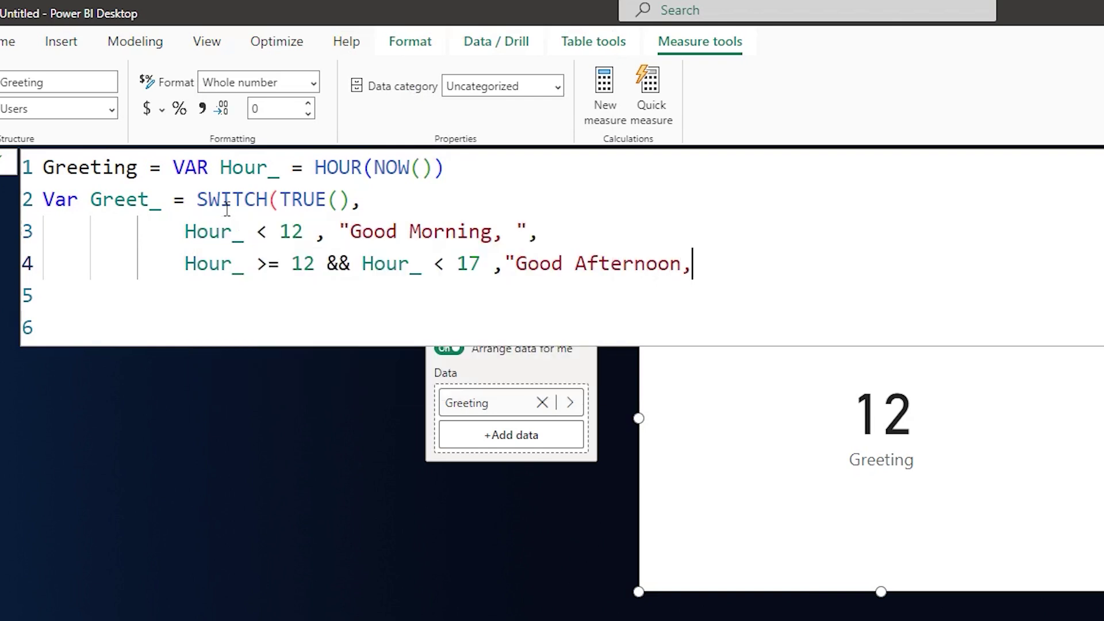
type("\"")
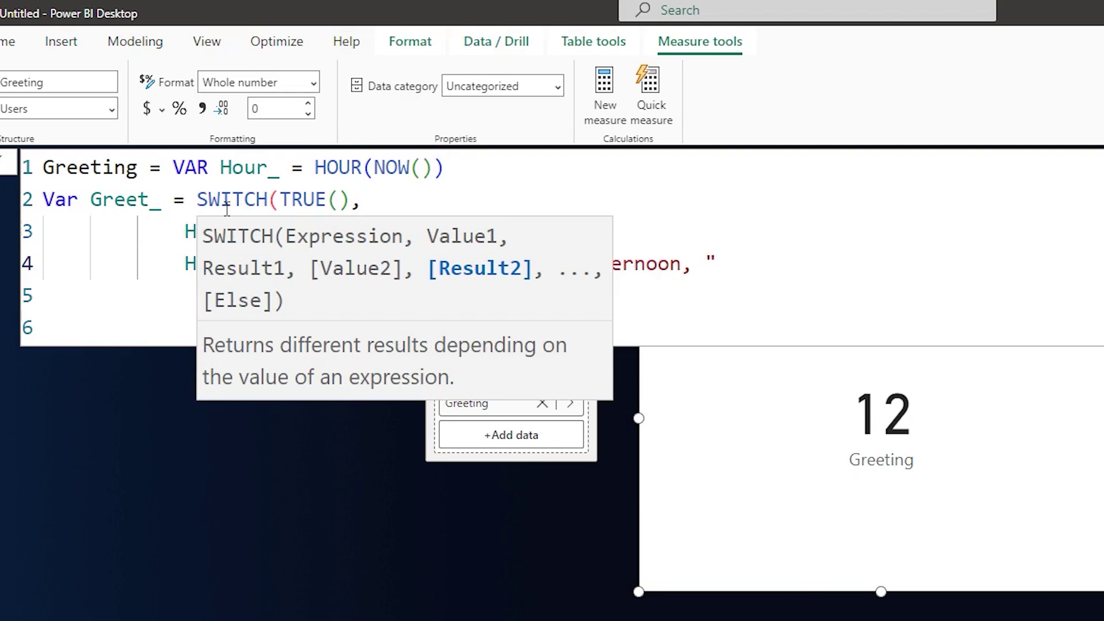
type(",")
Add "Good Evening, " as the SWITCH default and close the expression.
key("Return")
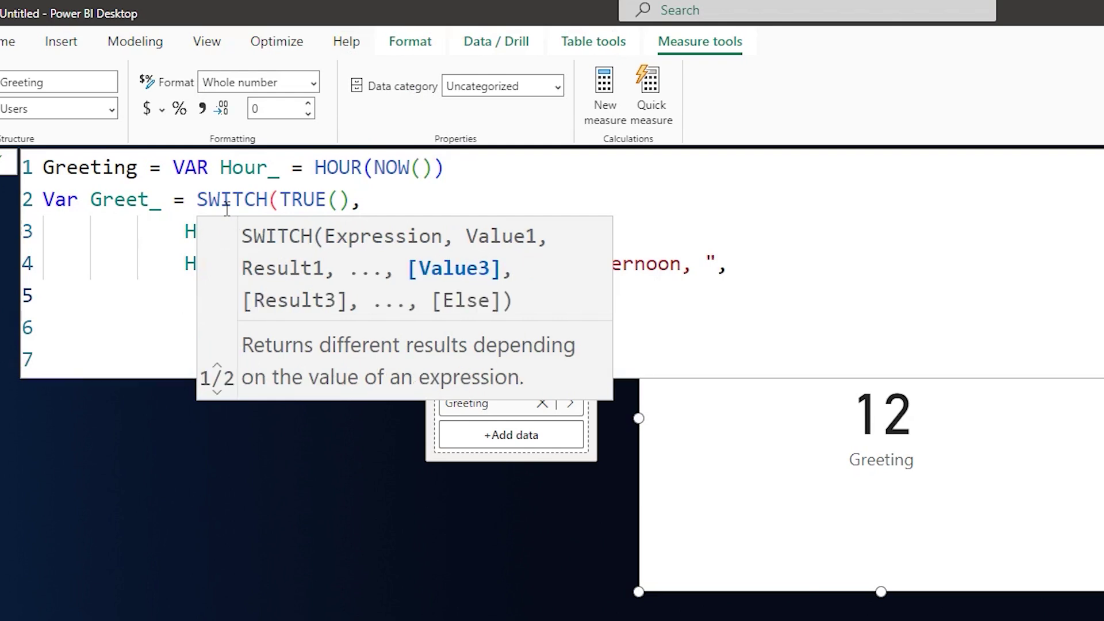
key("Escape")
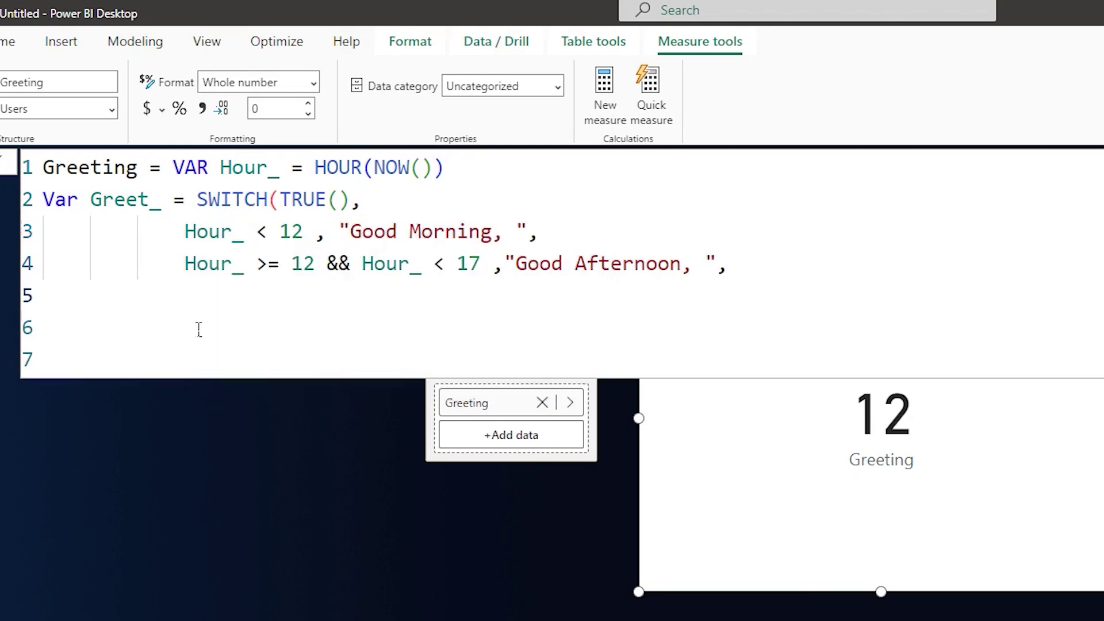
type("\"Good we")
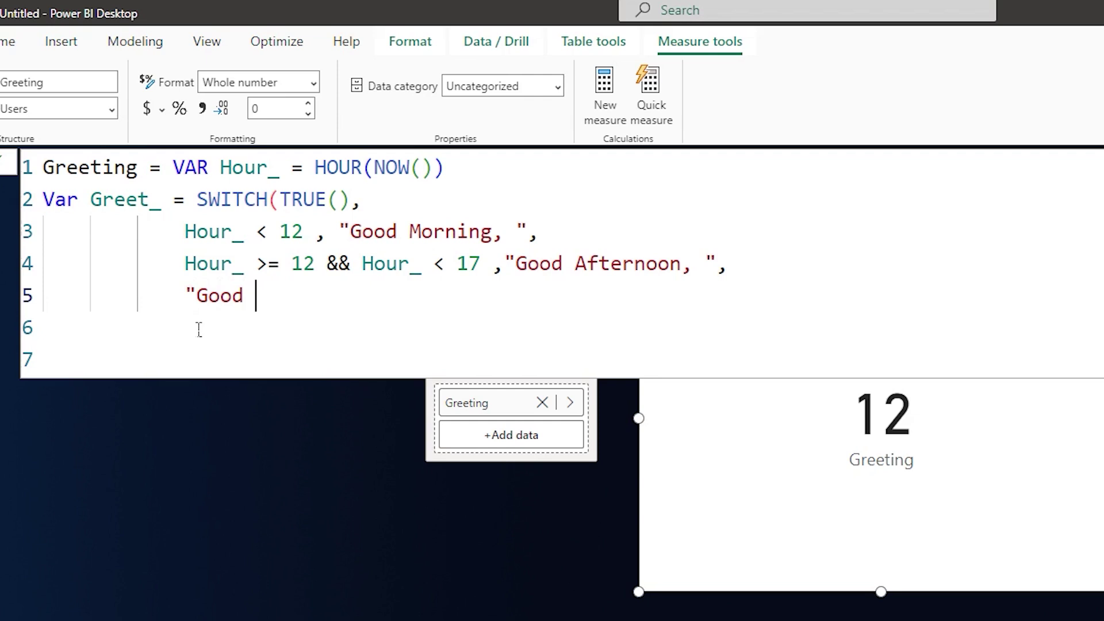
key("BackSpace")
key("BackSpace")
type("Evening,")
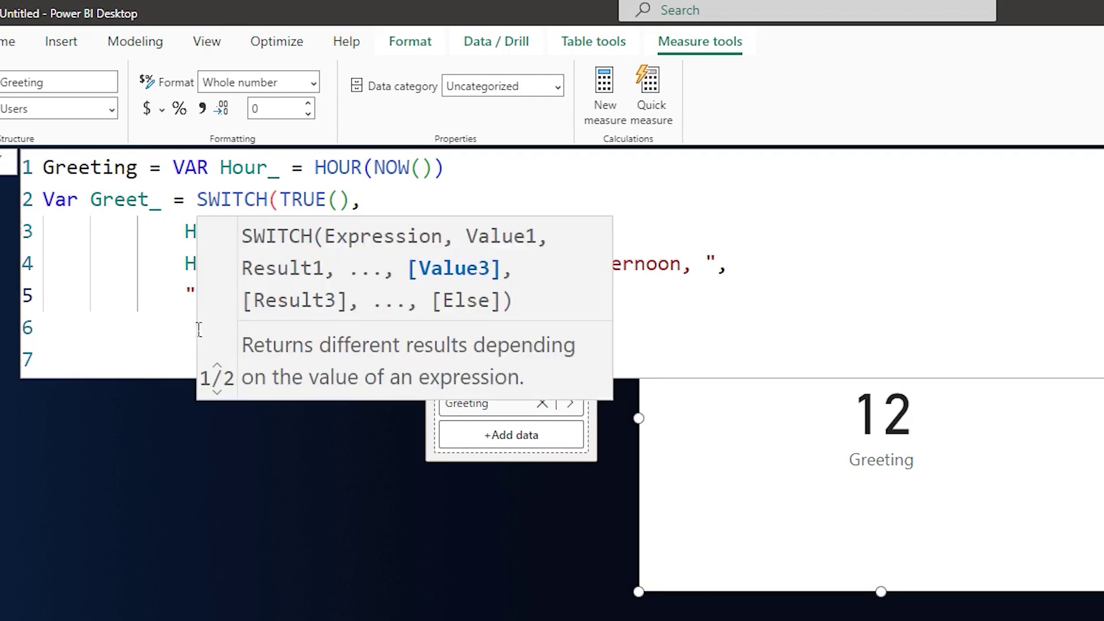
type(" \")")
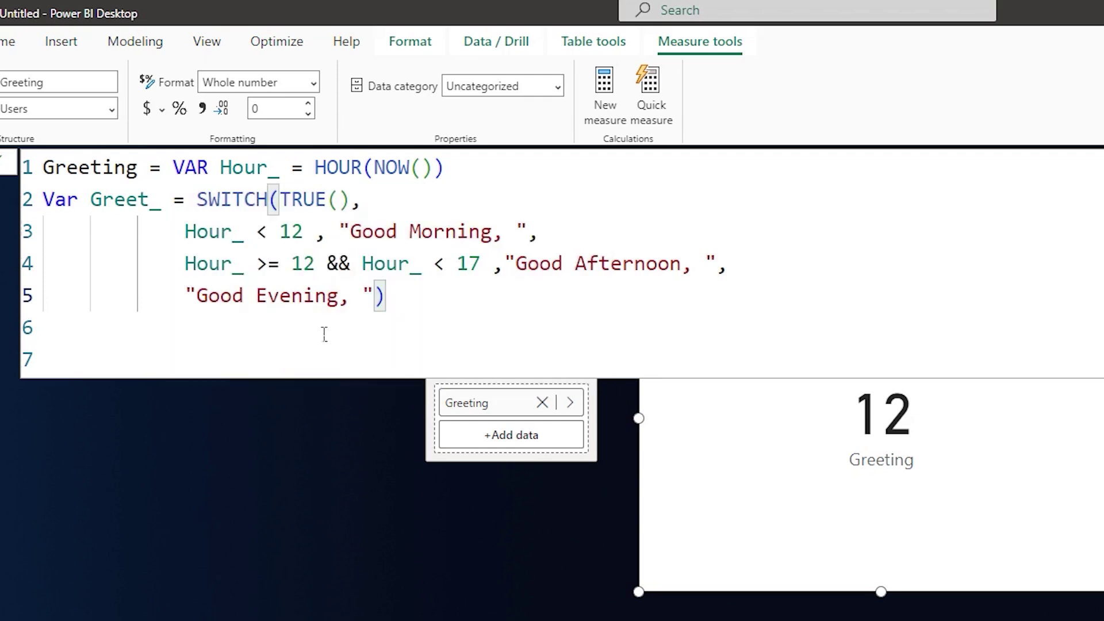
Finish the formula with RETURN Greet_ and commit the Greeting measure.
key("Return")
key("BackSpace")
key("BackSpace")
key("BackSpace")
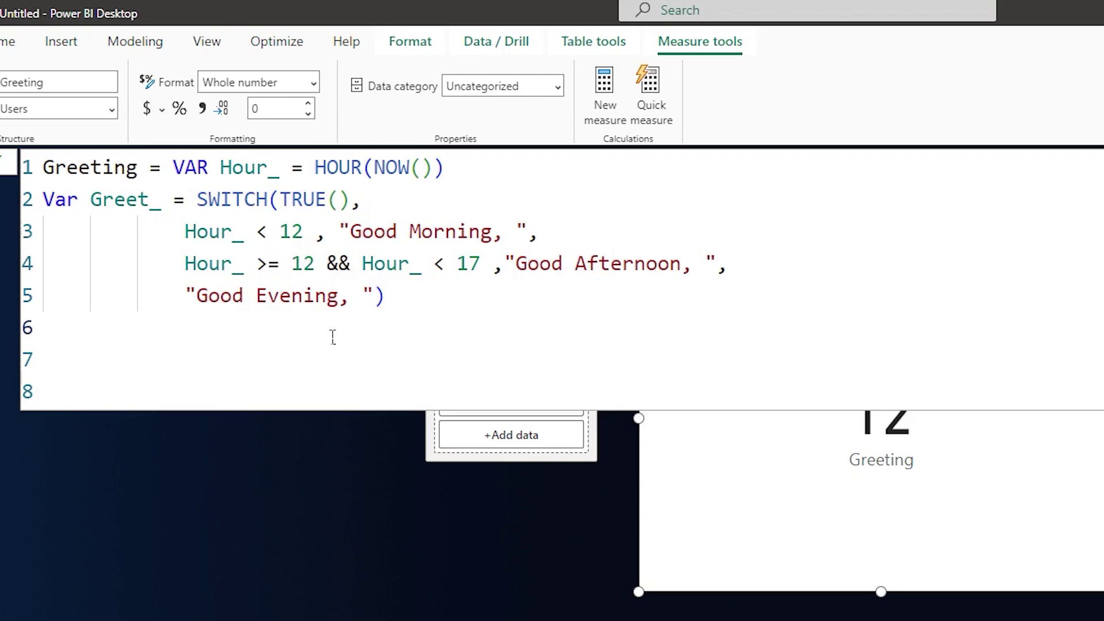
type("Return")
key("Tab")
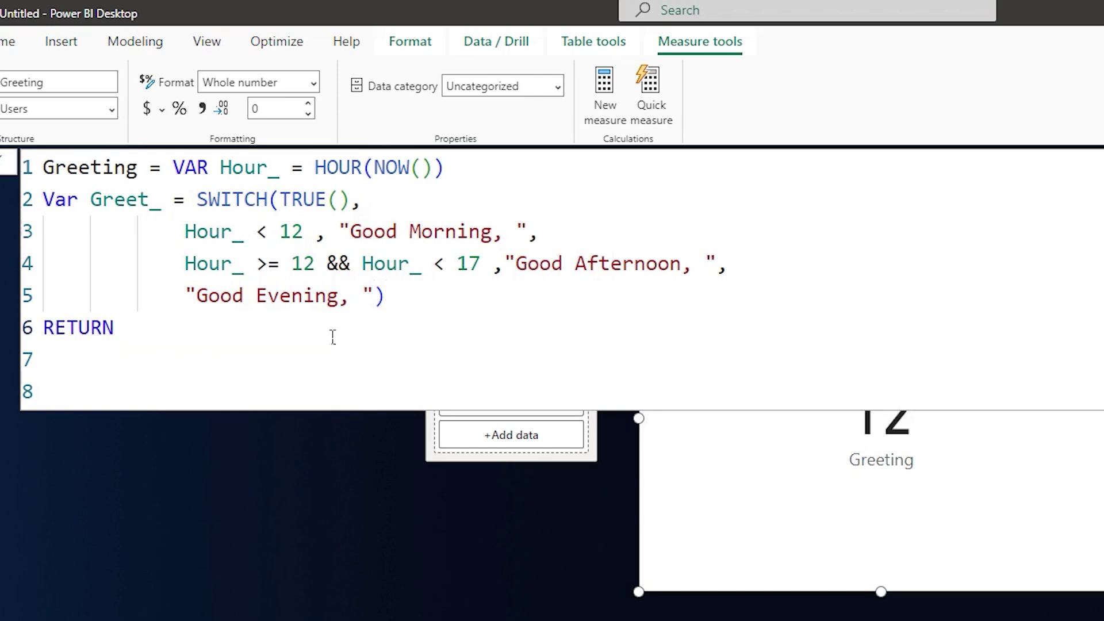
type("Gre")
key("Tab")
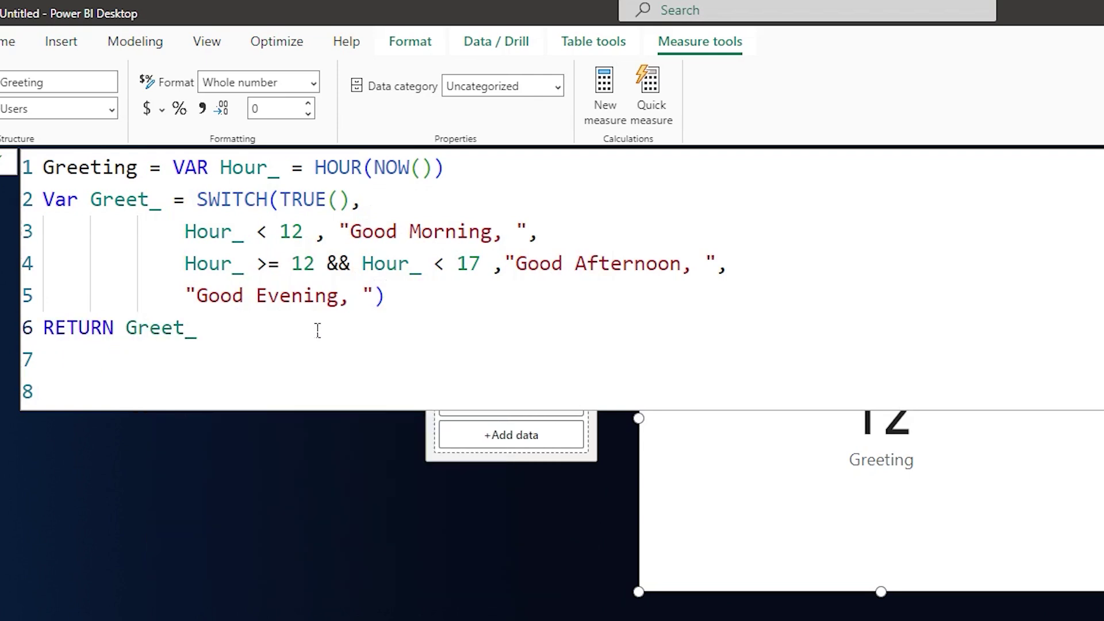
left_click(8, 166)
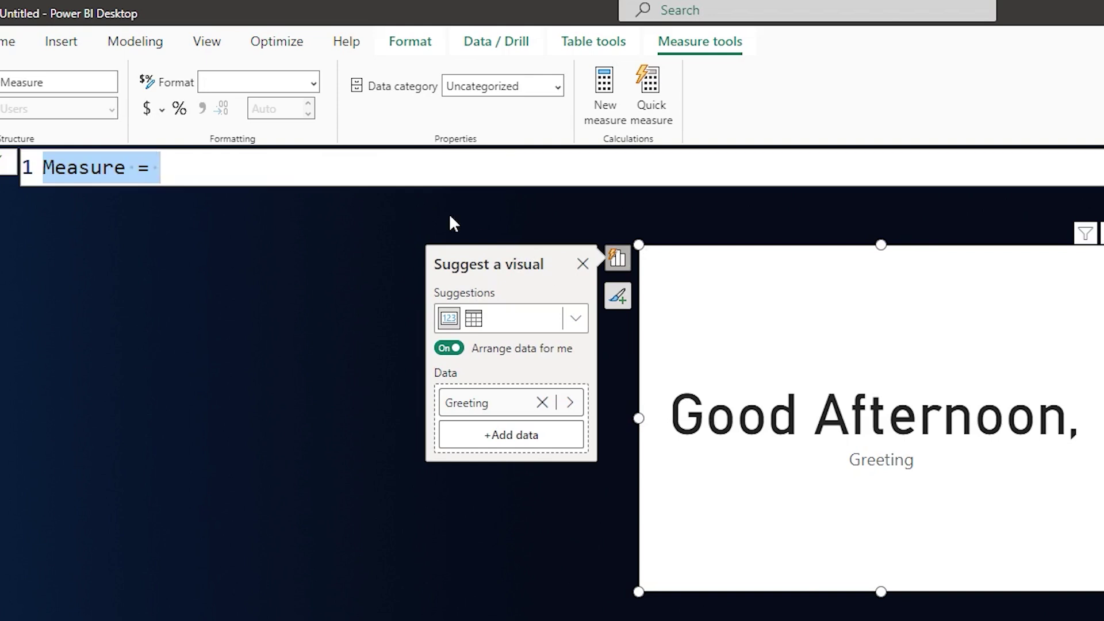
Create Name = LOOKUPVALUE(Users[Full Name], Users[User_Name], USERNAME()) and add it to the page as a card.
type("Name")
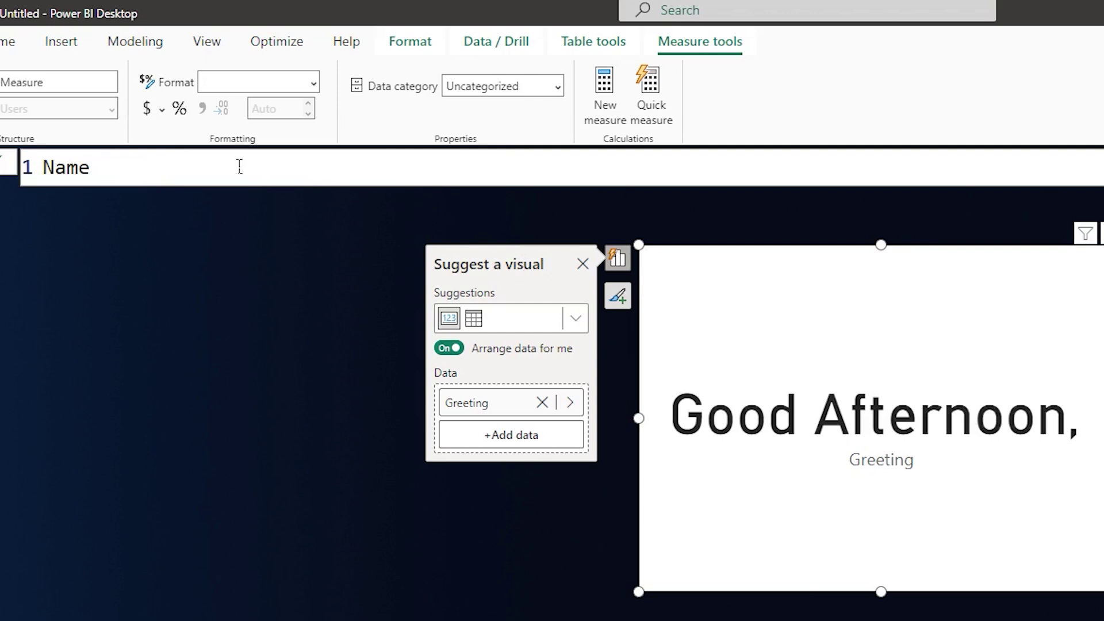
type(" = LOOKUPVALUE(")
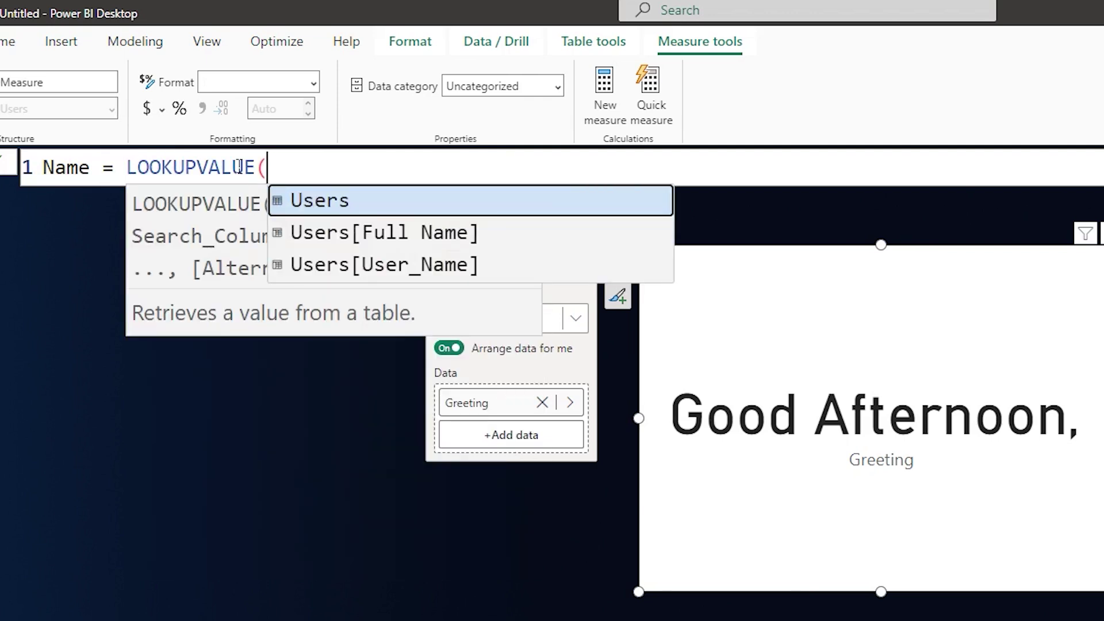
key("Escape")
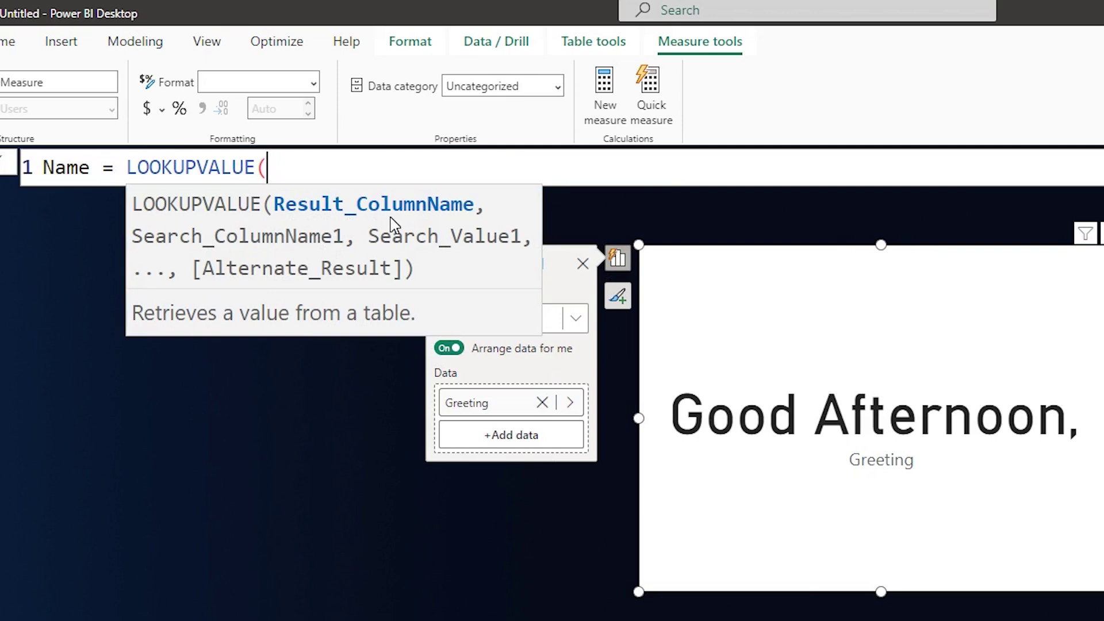
type("Users[Full Name]")
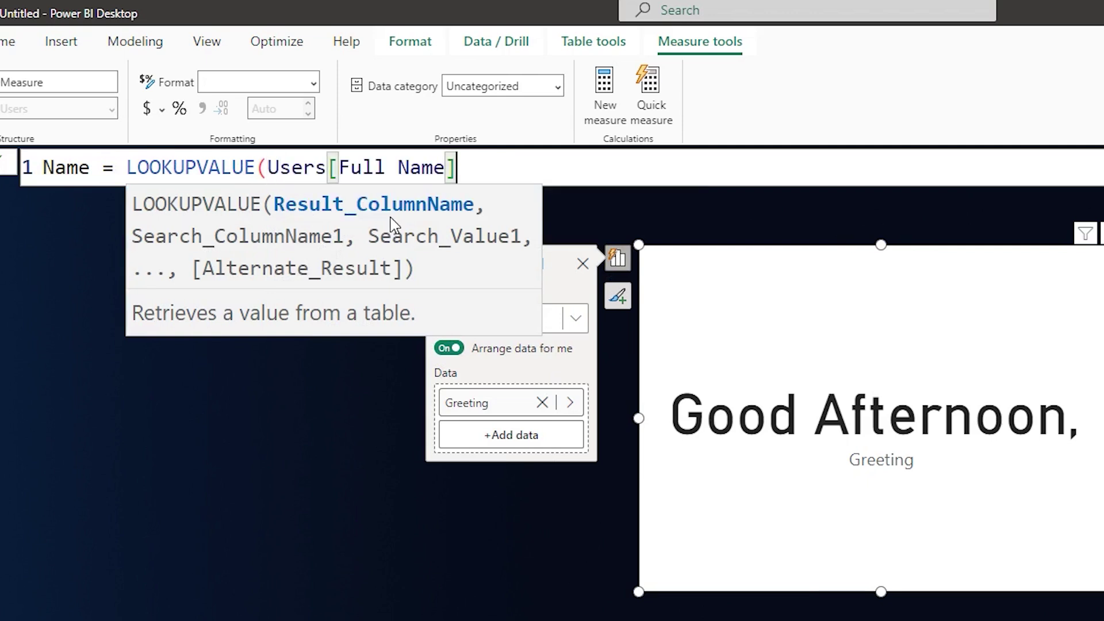
type(",")
key("Down")
key("Down")
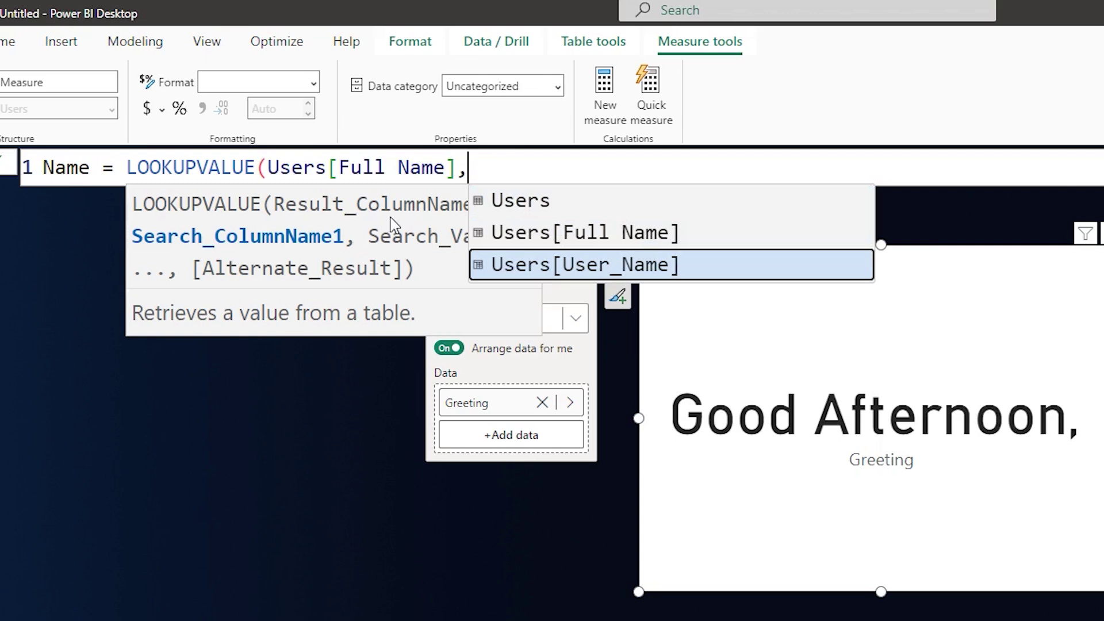
left_click(611, 275)
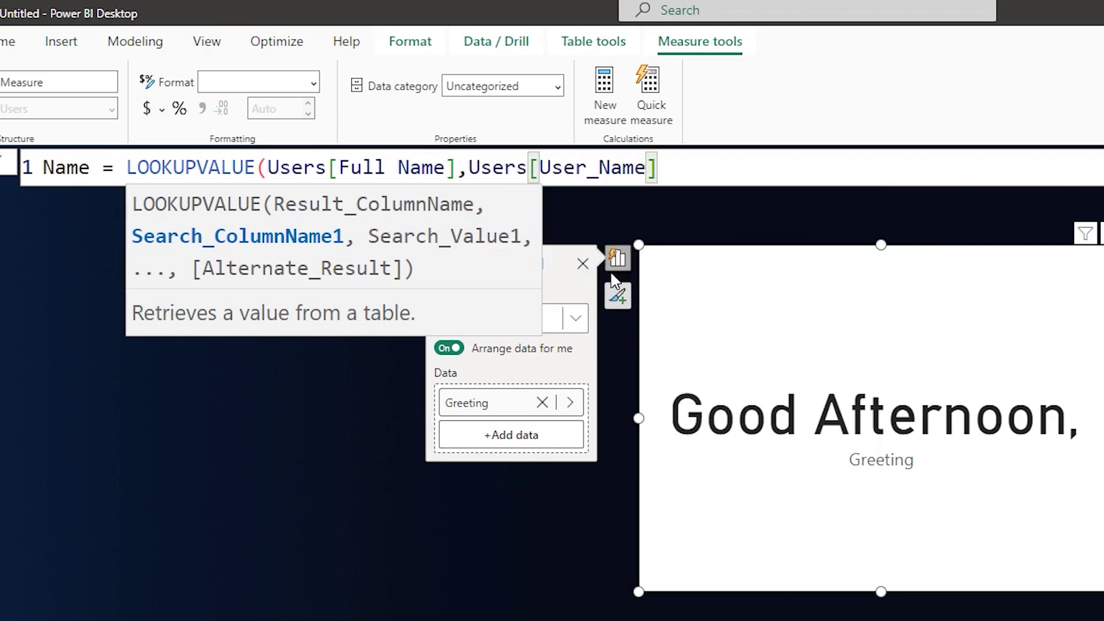
type(",")
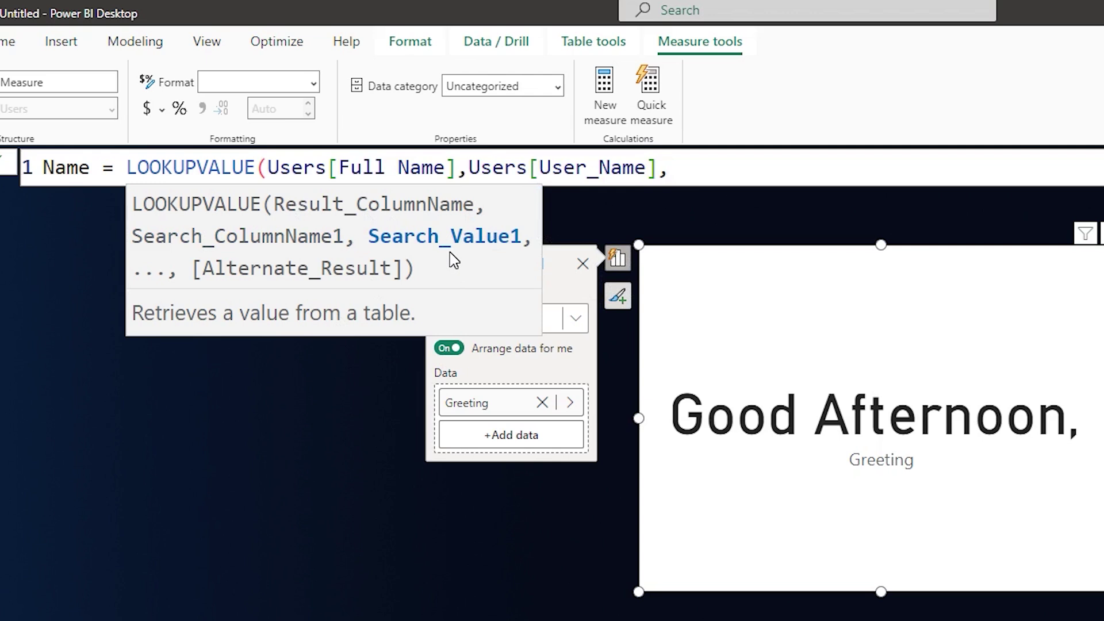
type("Us")
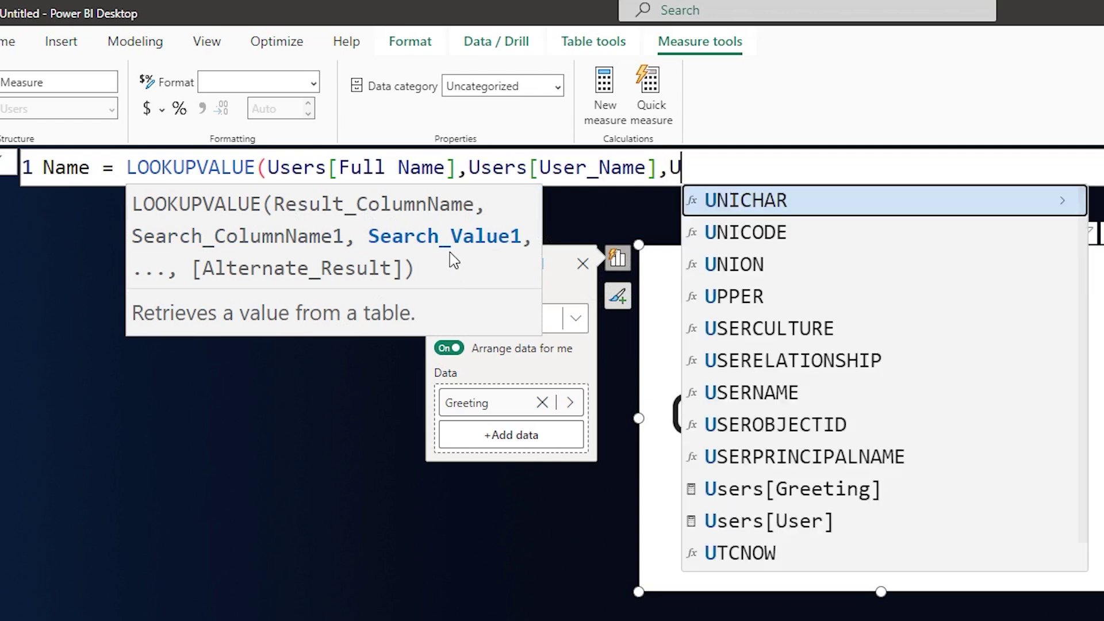
type("er")
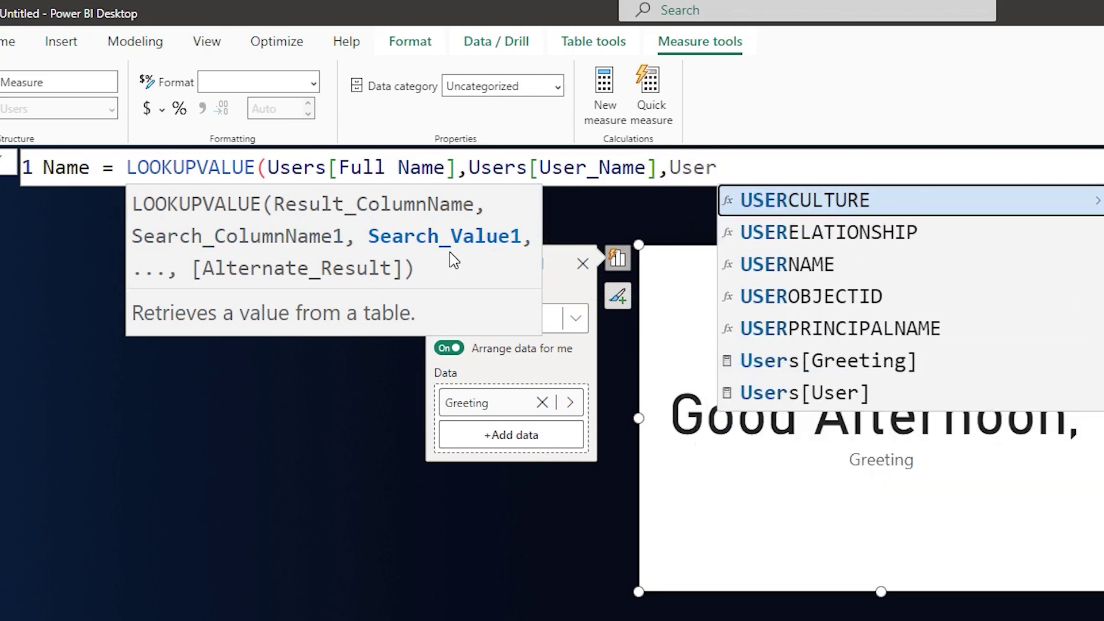
key("Down")
key("Down")
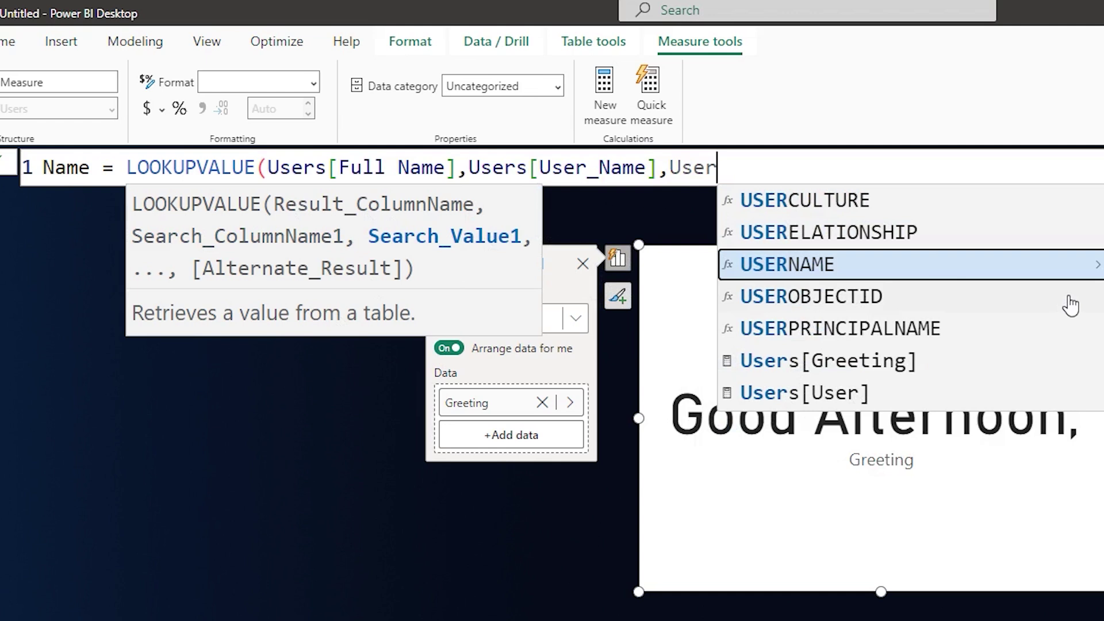
left_click(779, 274)
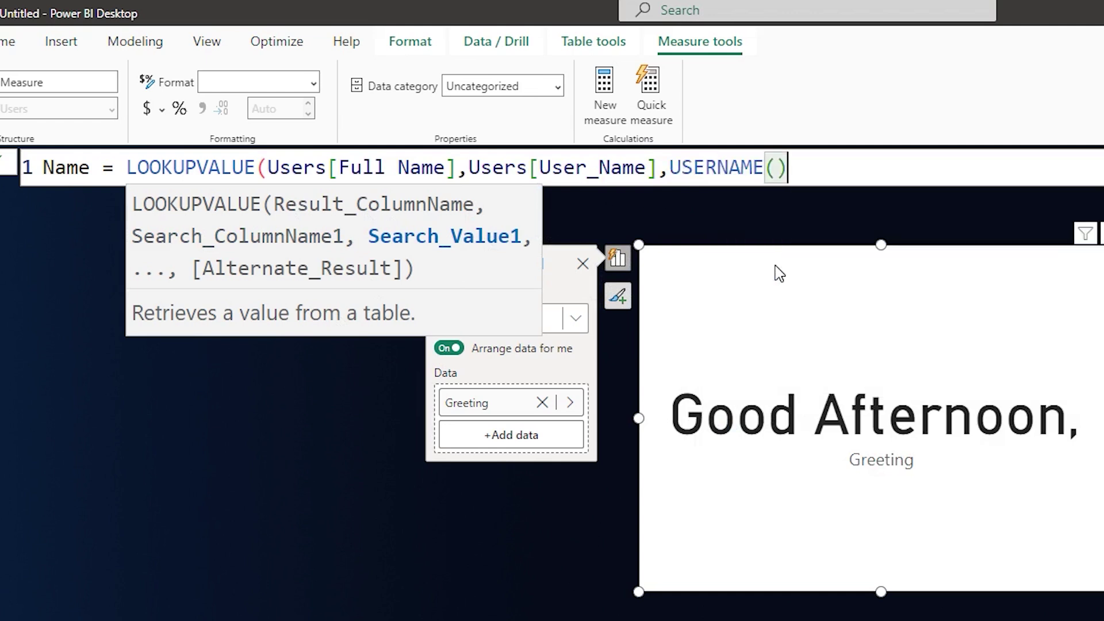
type(")")
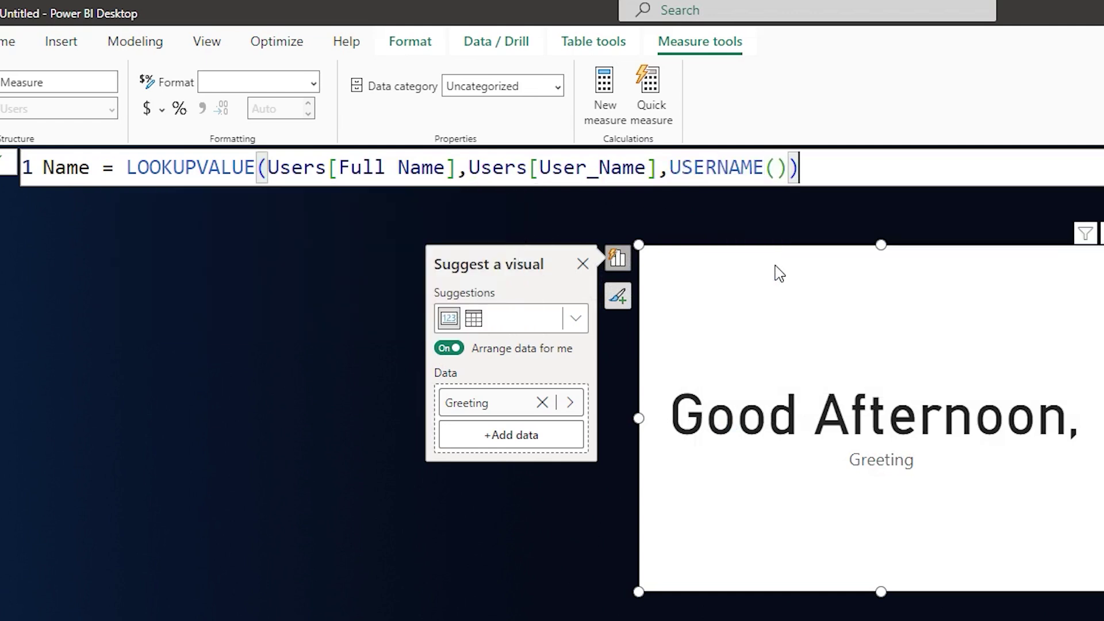
key("Return")
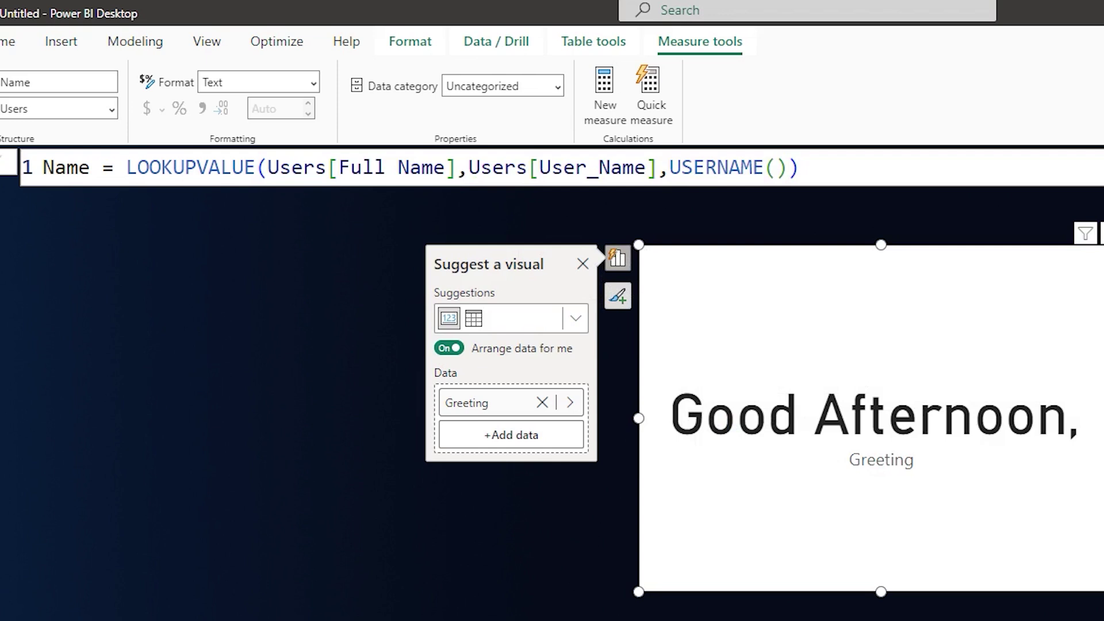
left_click_drag(575, 618, 245, 490)
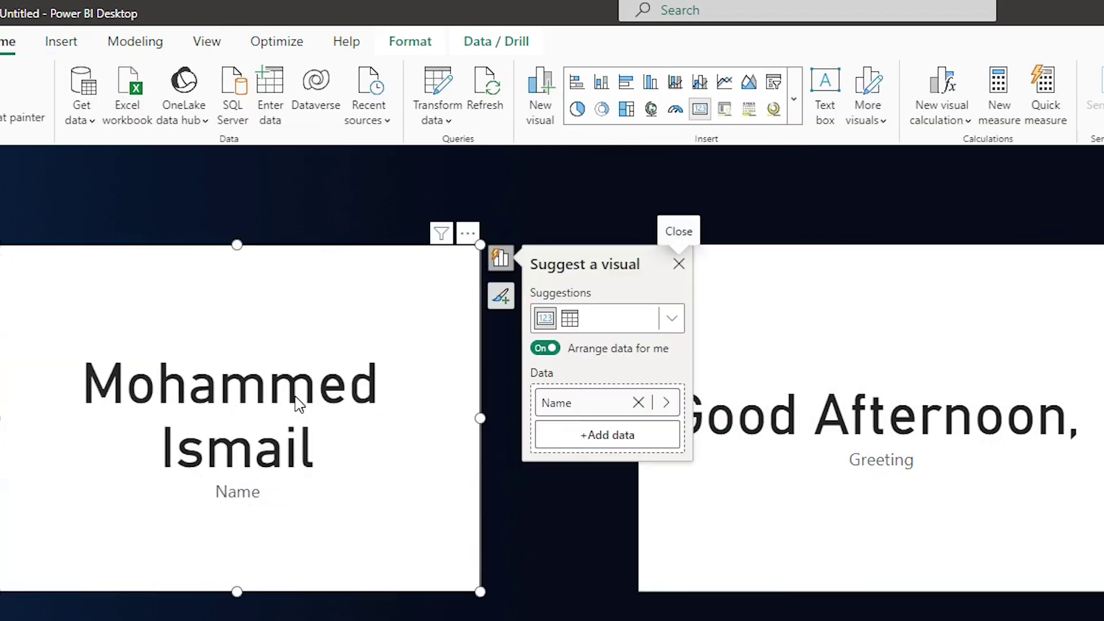
Insert a text box whose dynamic value is the Greeting measure.
key("Escape")
left_click(827, 115)
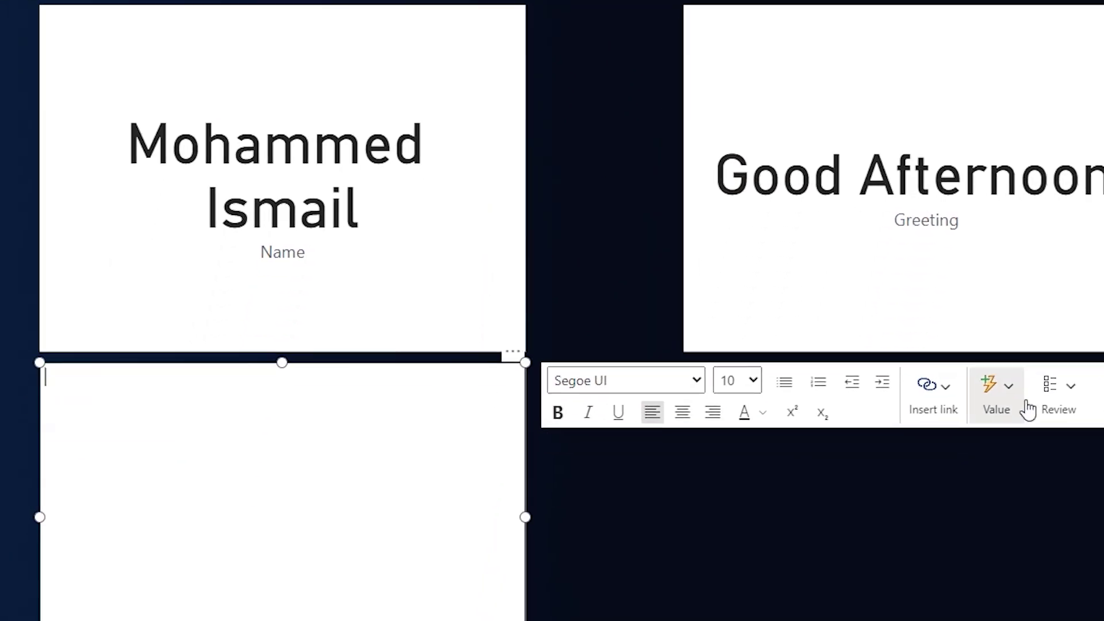
left_click(966, 569)
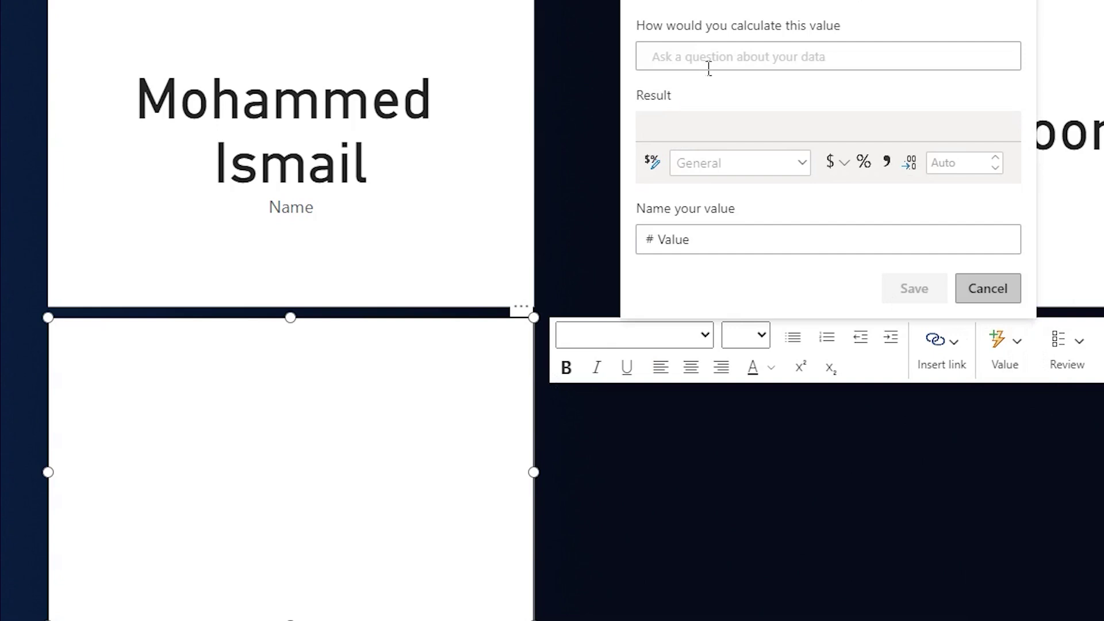
type("Gree")
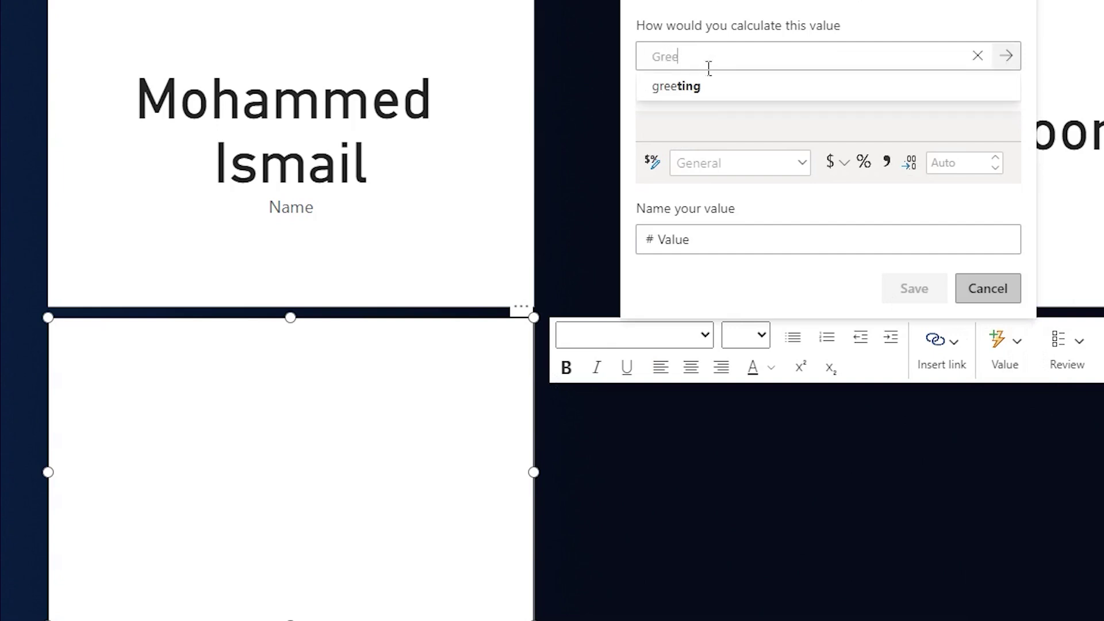
left_click(687, 92)
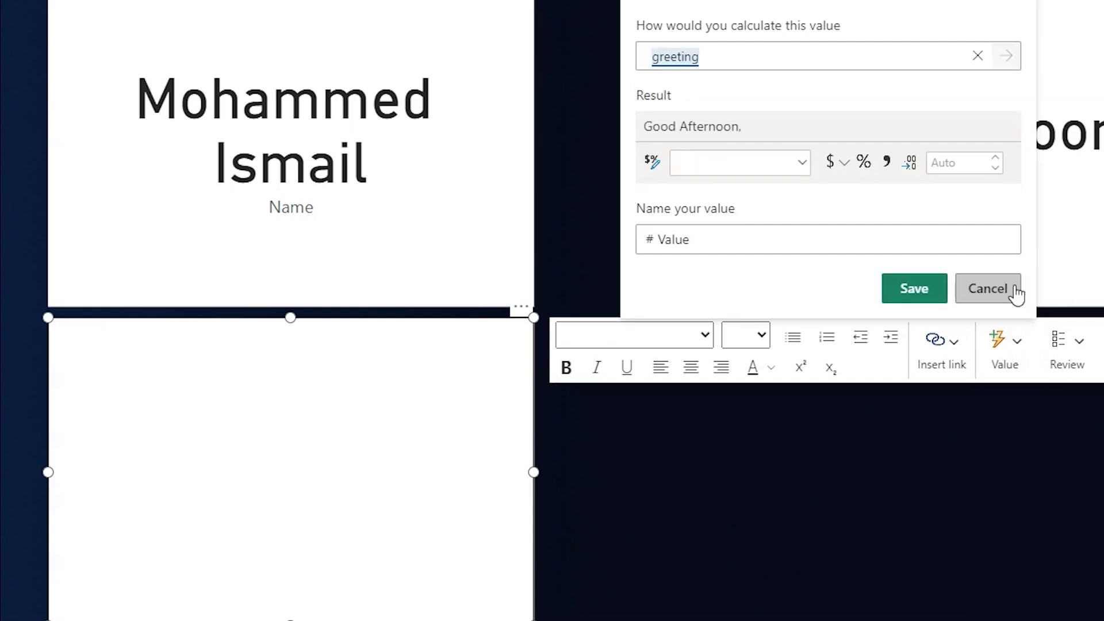
left_click(931, 290)
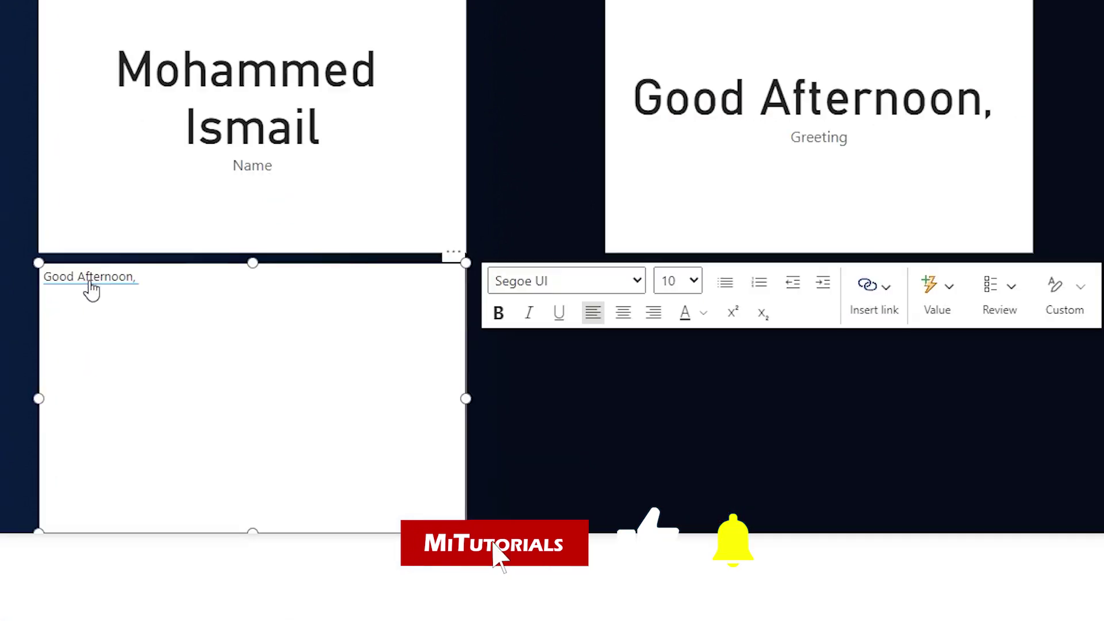
Set the 'Good Afternoon,' text to size 28 and turn off the text box background.
double_click(120, 340)
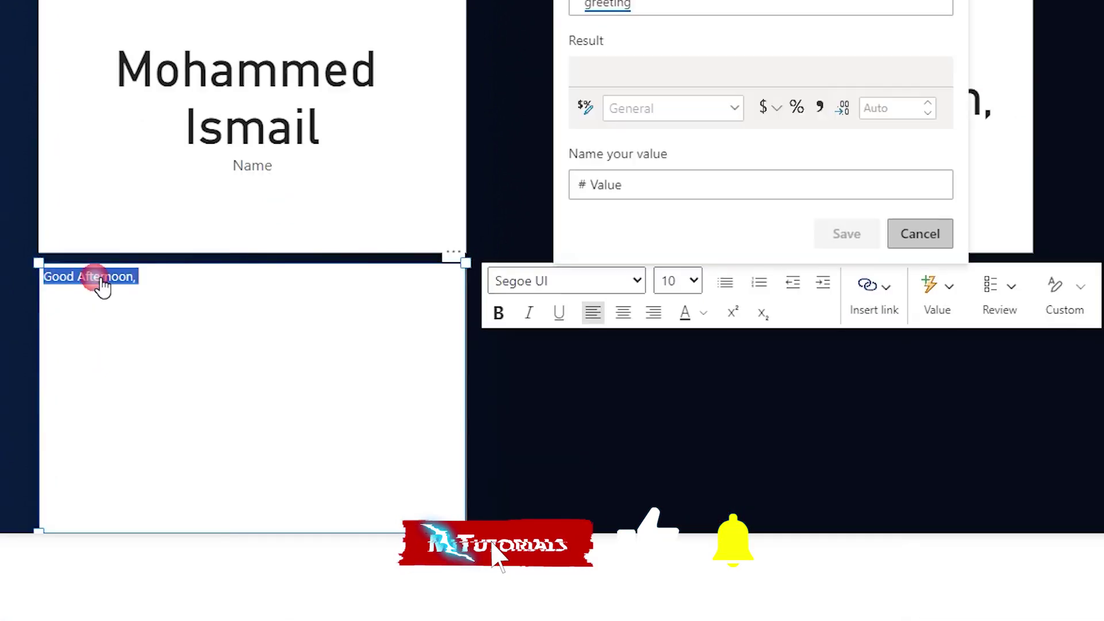
left_click(693, 281)
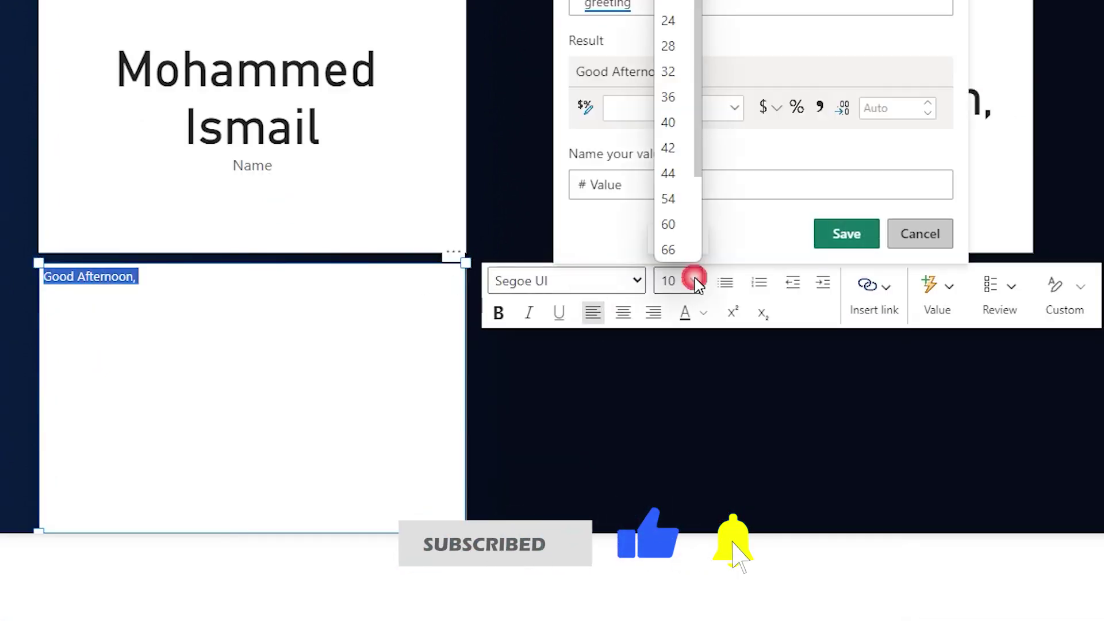
left_click(679, 49)
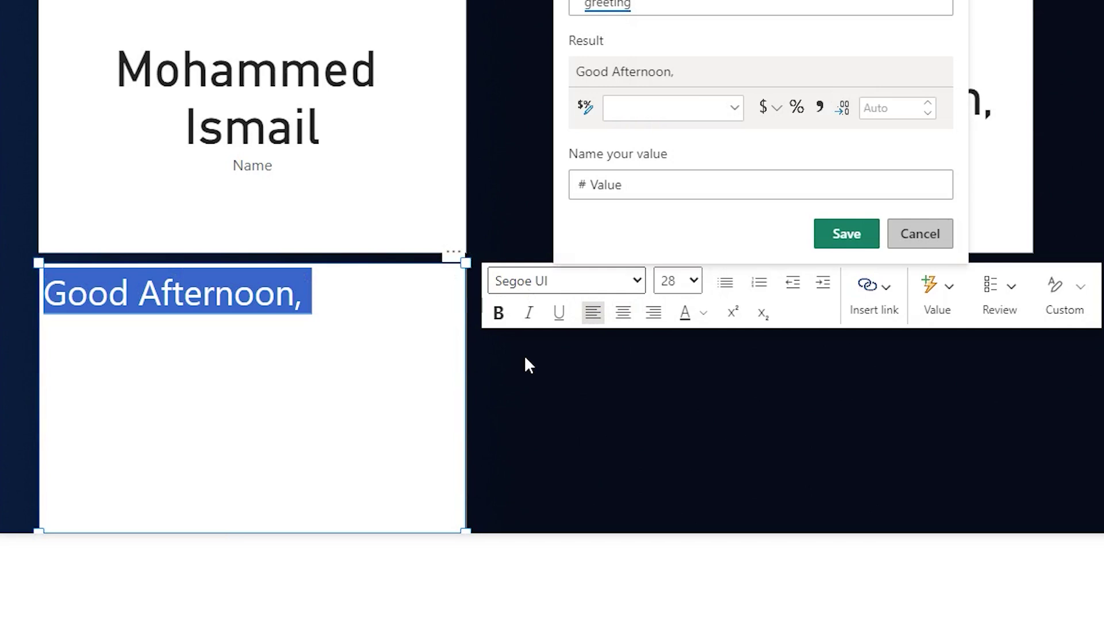
left_click(255, 417)
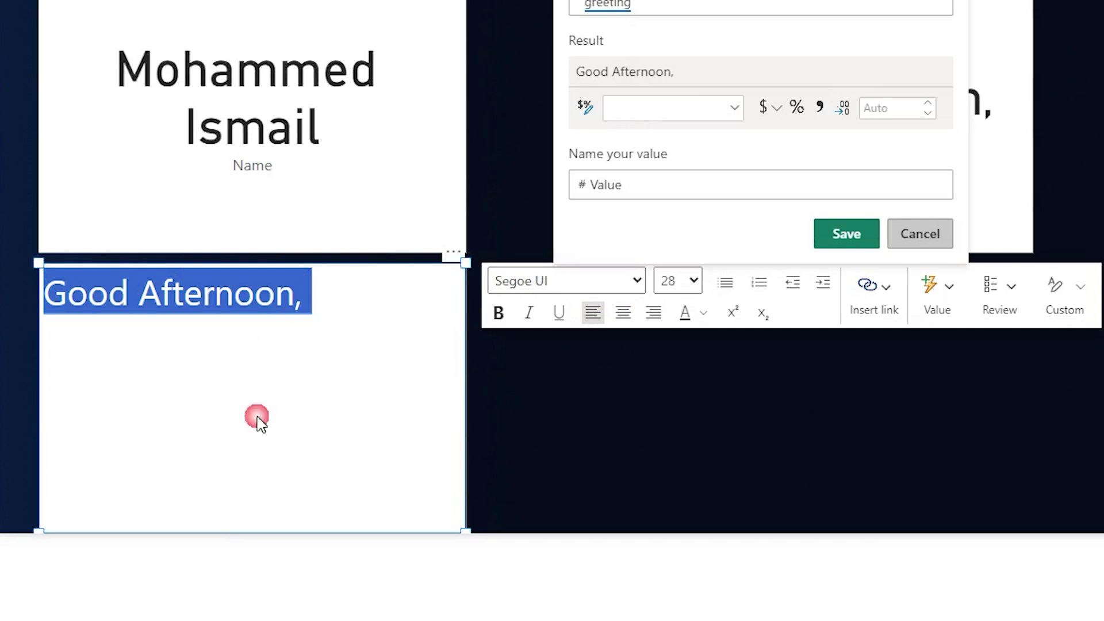
left_click(859, 229)
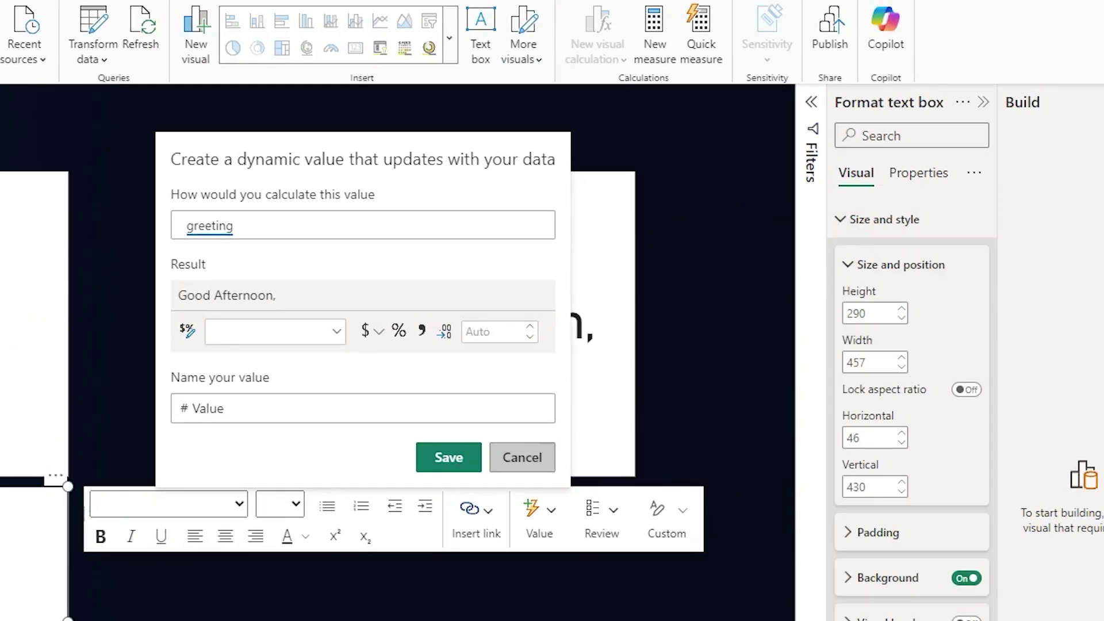
left_click(973, 579)
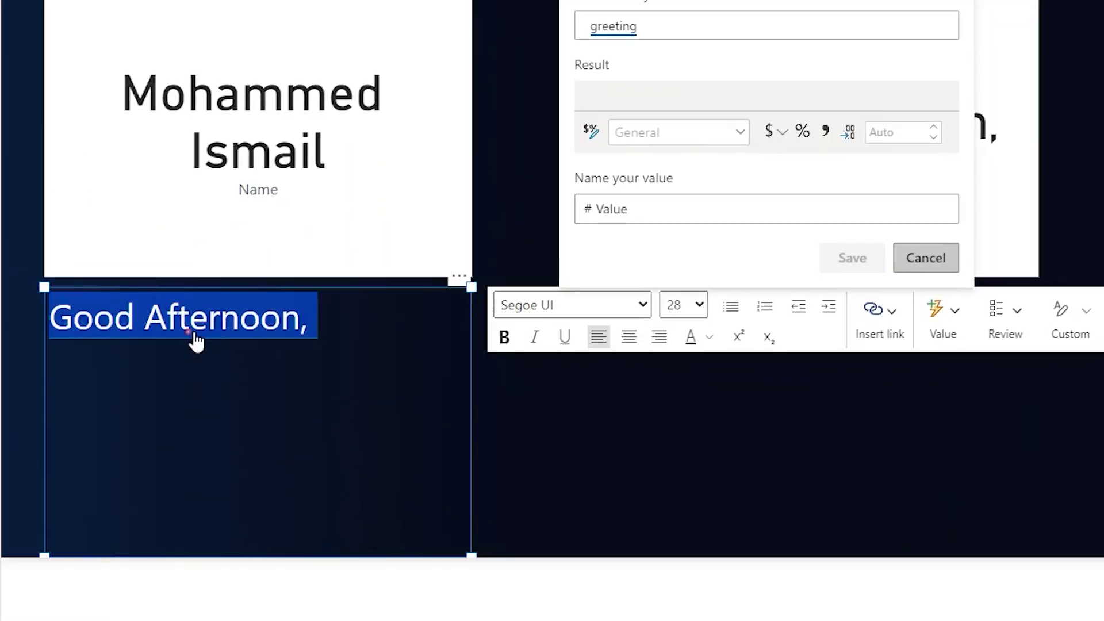
Shrink the greeting text box to a single line.
left_click(192, 334)
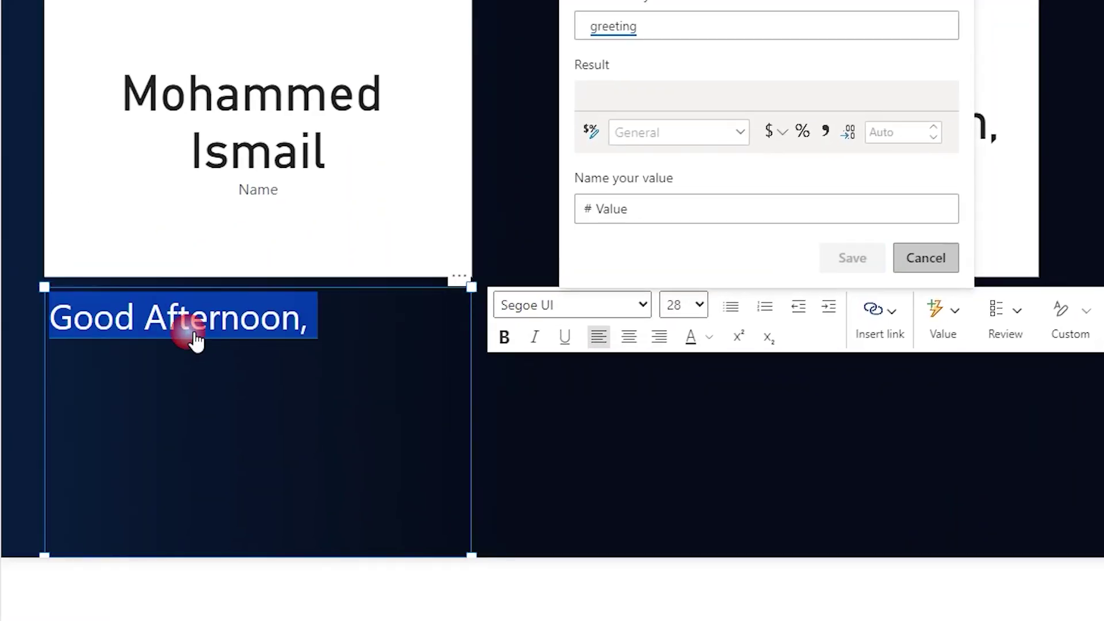
left_click(713, 339)
left_click(662, 416)
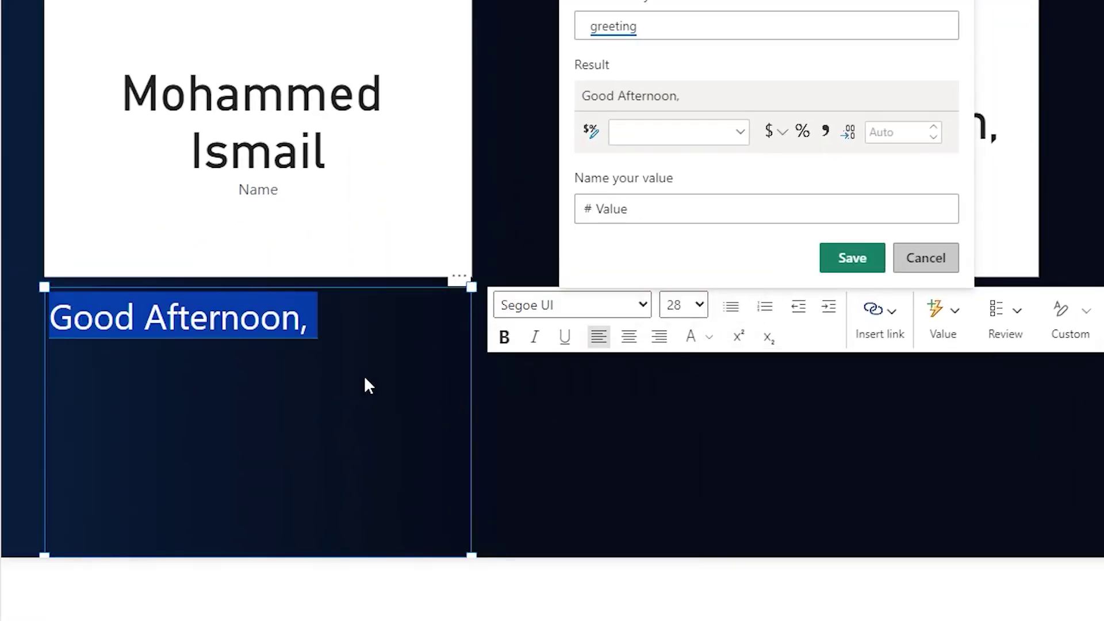
left_click(475, 426)
left_click(339, 425)
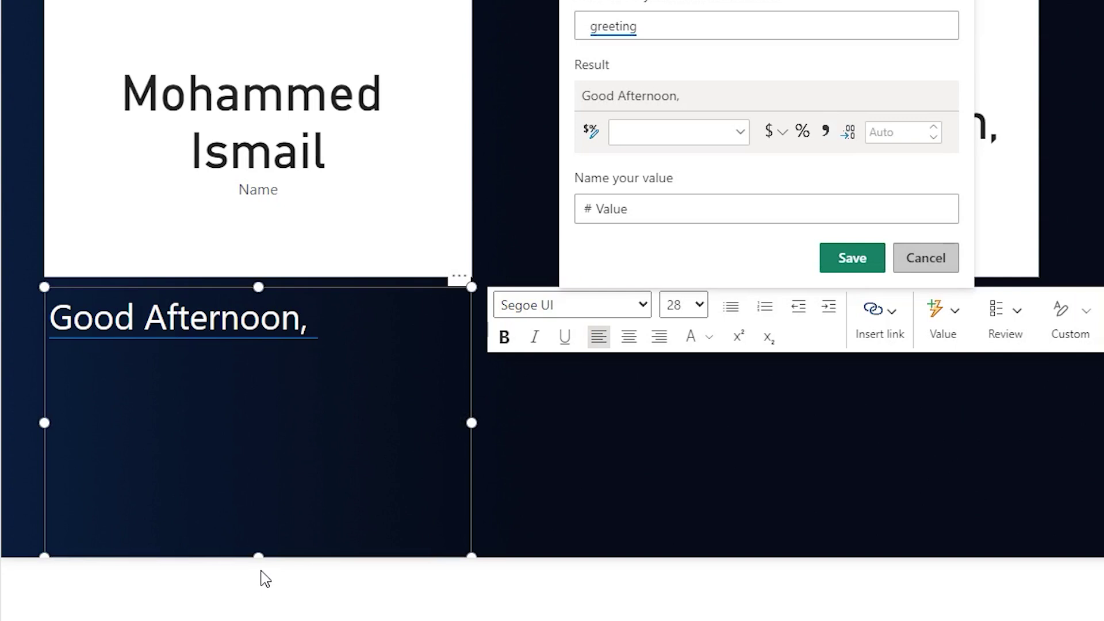
left_click_drag(262, 567, 270, 377)
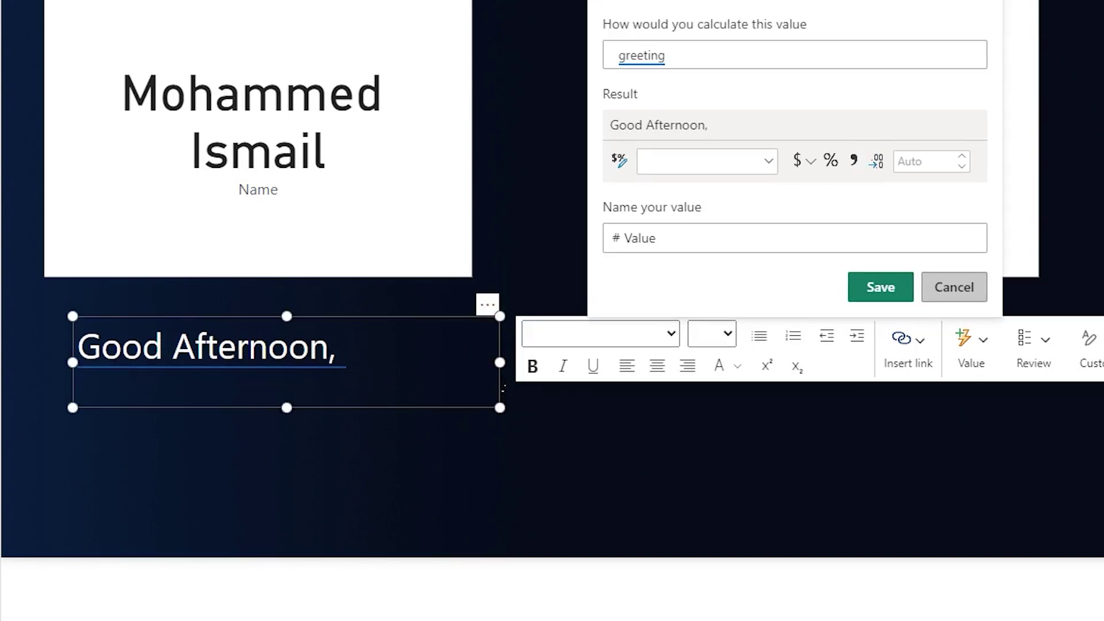
Duplicate the greeting text box, move the copy right, and change its dynamic value to Name.
key("Escape")
key("ctrl+c")
key("ctrl+v")
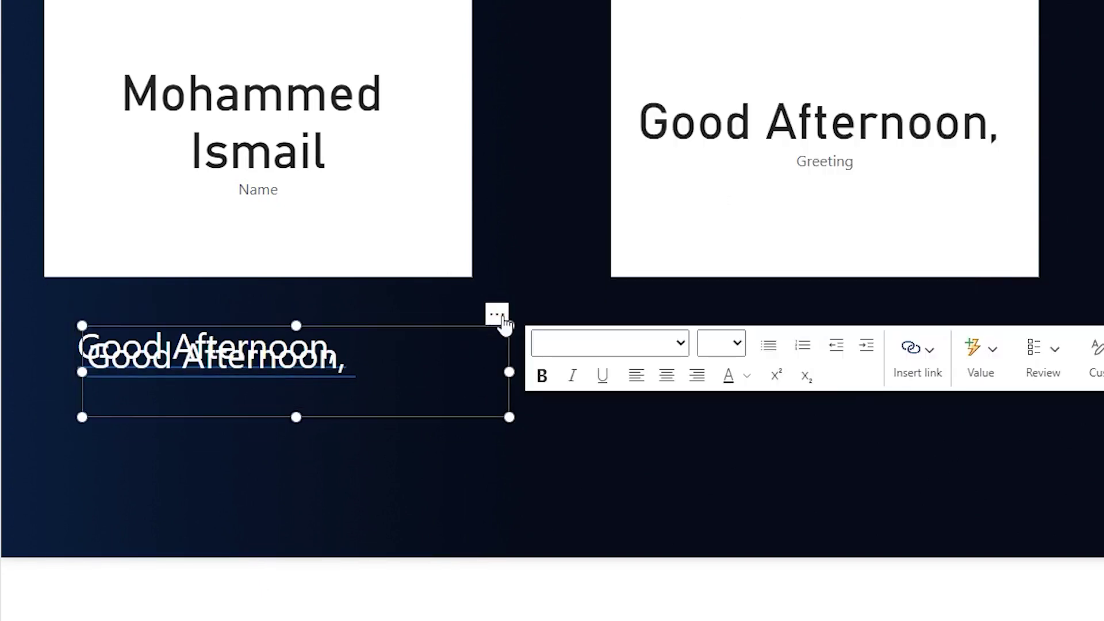
left_click_drag(506, 325, 913, 322)
double_click(746, 357)
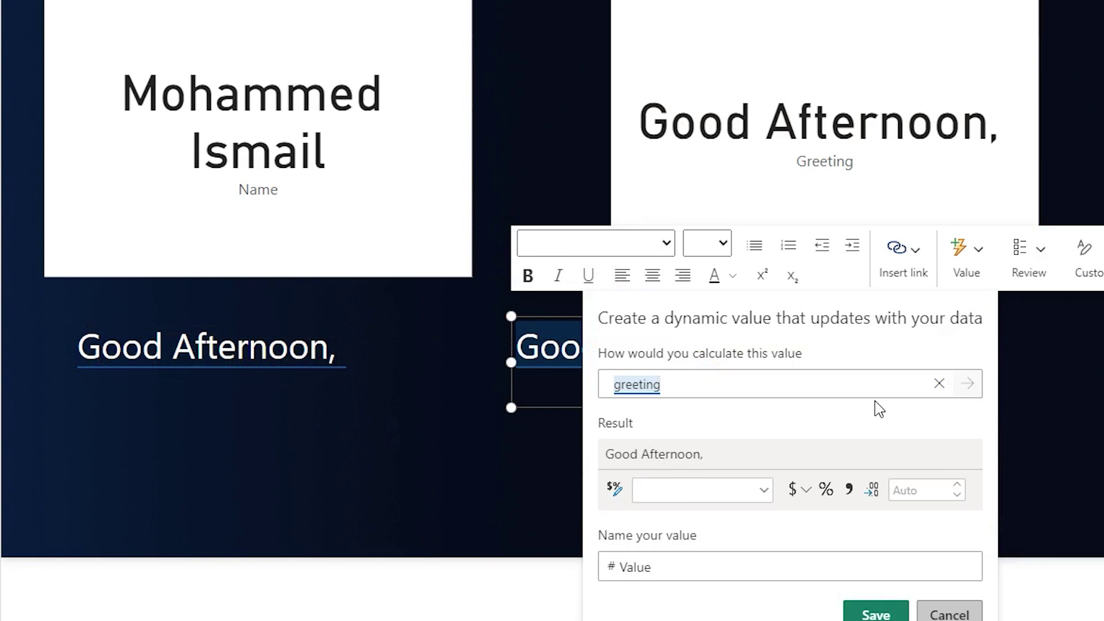
left_click(939, 383)
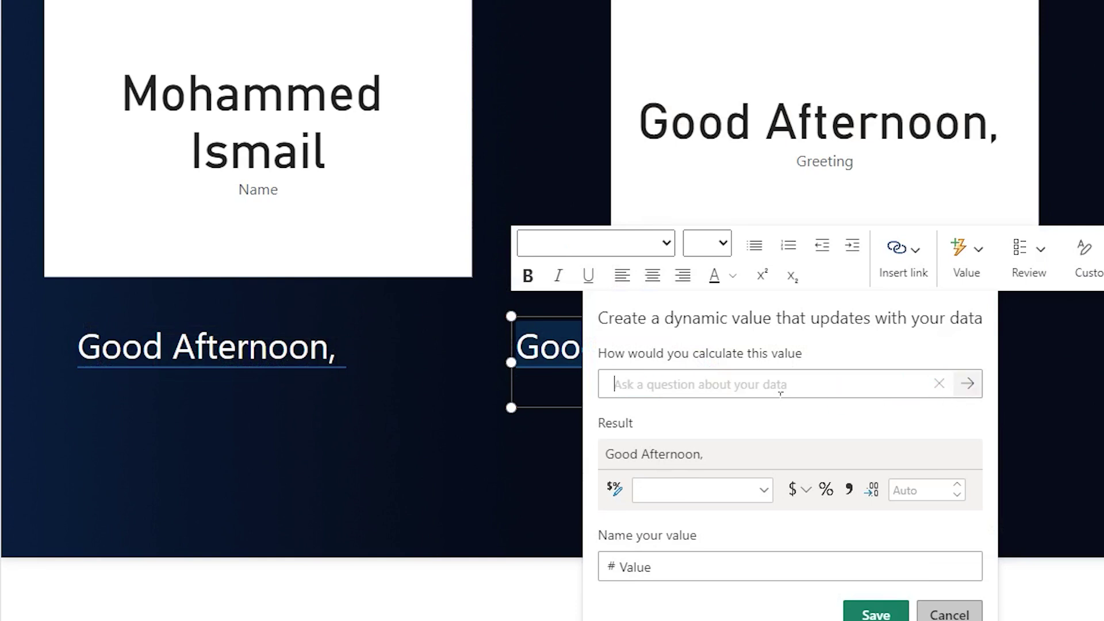
type("Name")
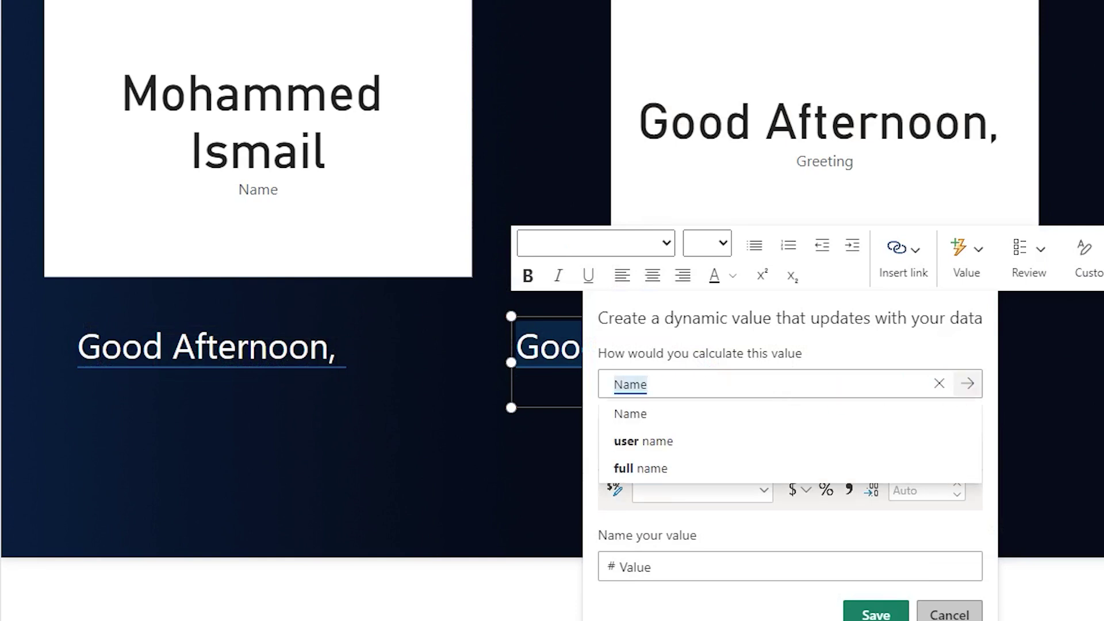
left_click(630, 418)
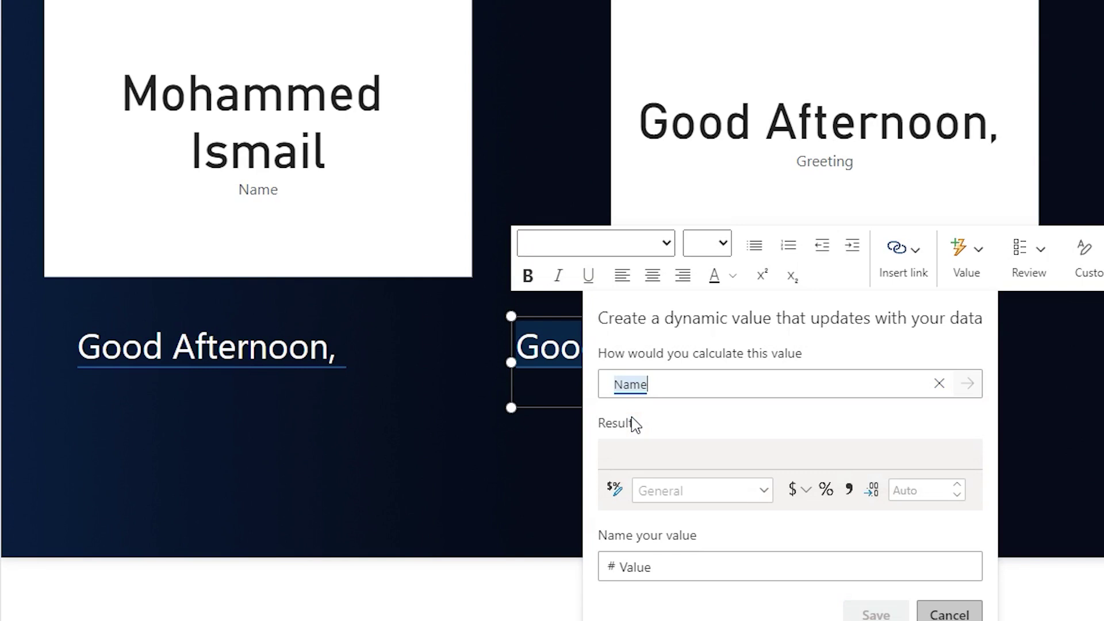
left_click(874, 613)
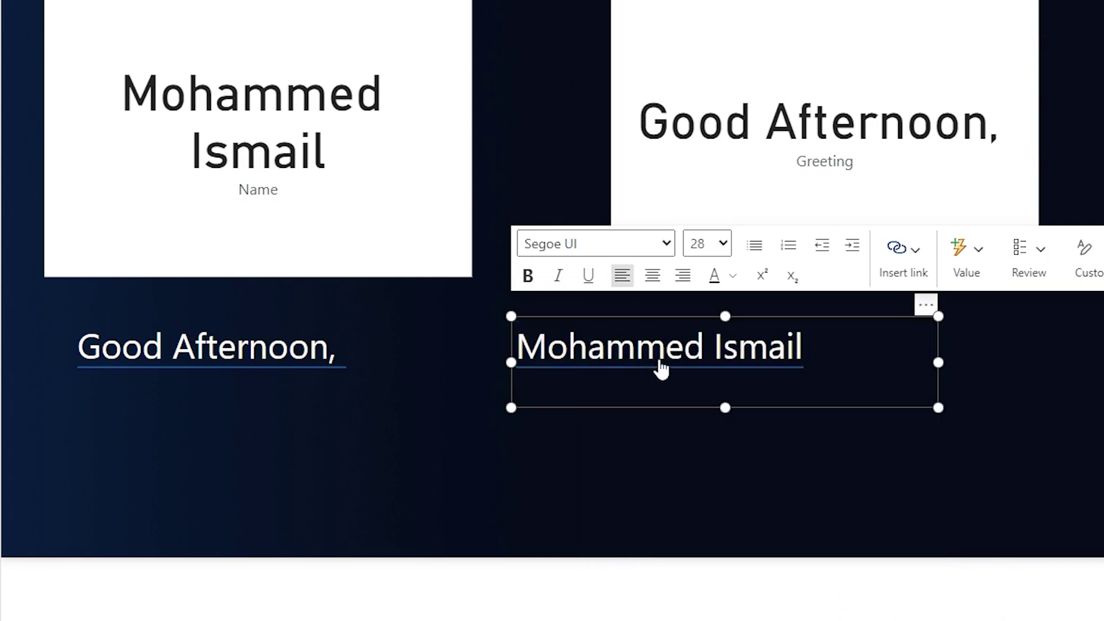
Make the name text bold and italic.
left_click(618, 353)
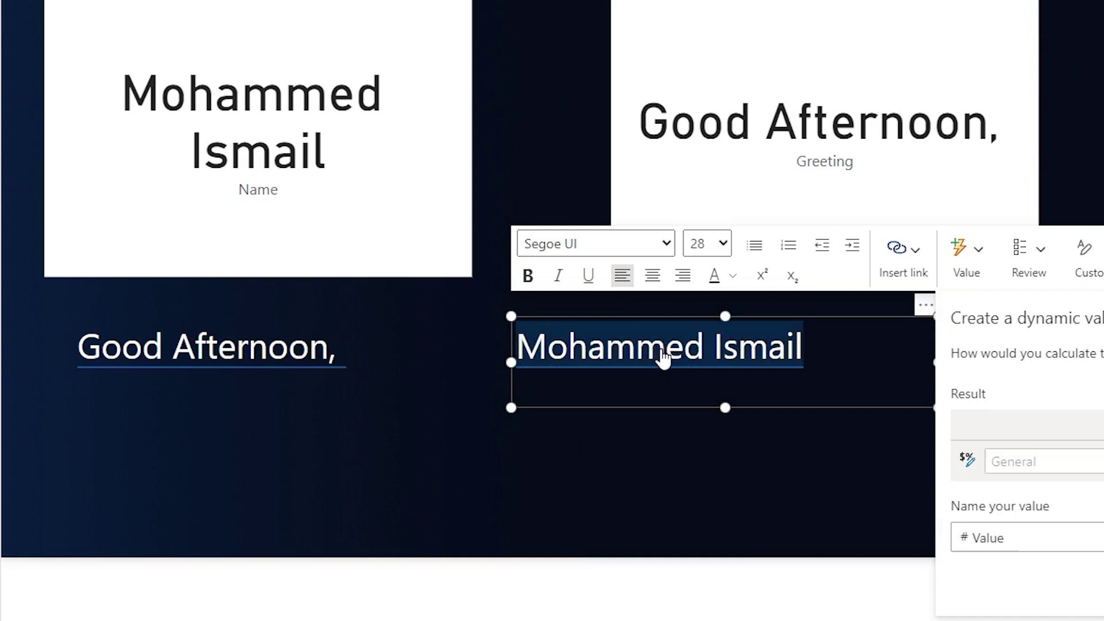
left_click(527, 276)
left_click(557, 276)
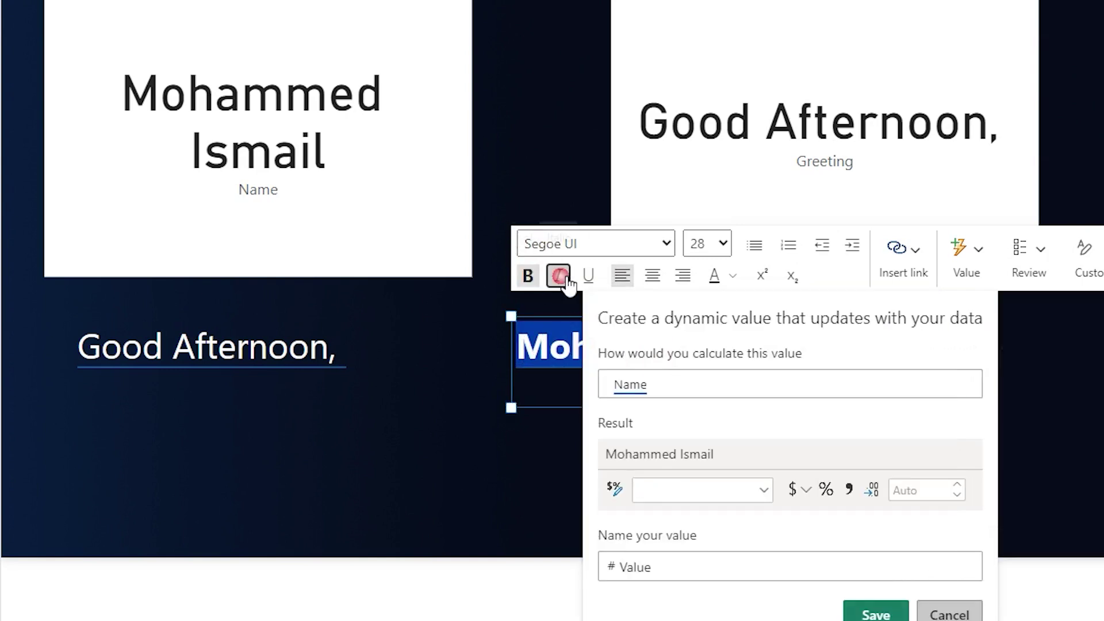
left_click(1068, 384)
left_click(895, 352)
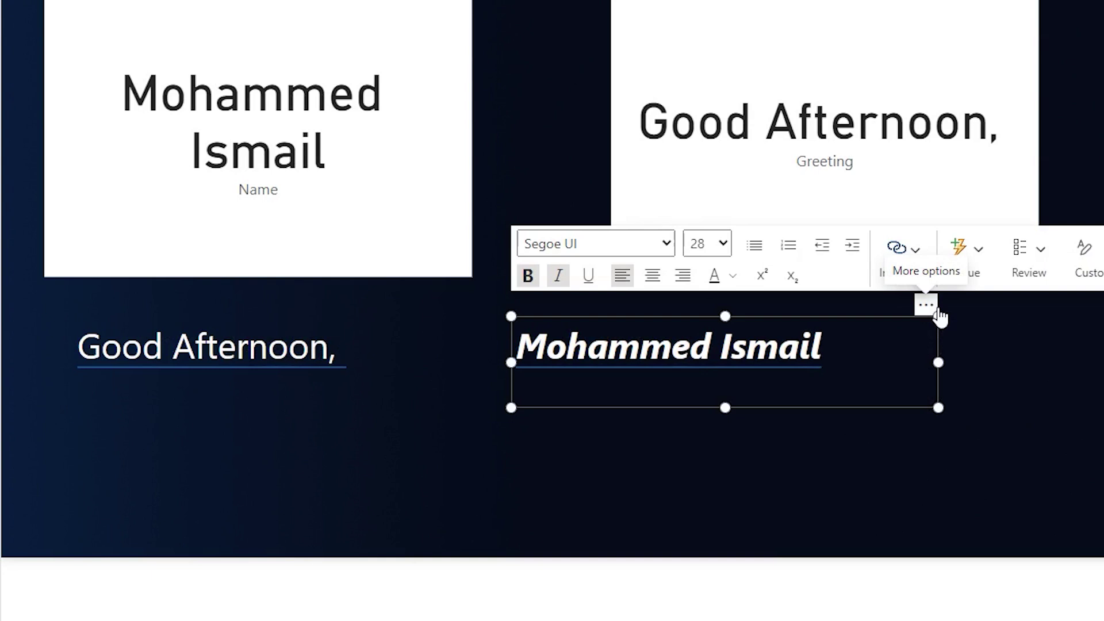
Position the name text box right after 'Good Afternoon,' and remove the helper Name card.
left_click_drag(933, 312, 764, 312)
left_click(370, 210)
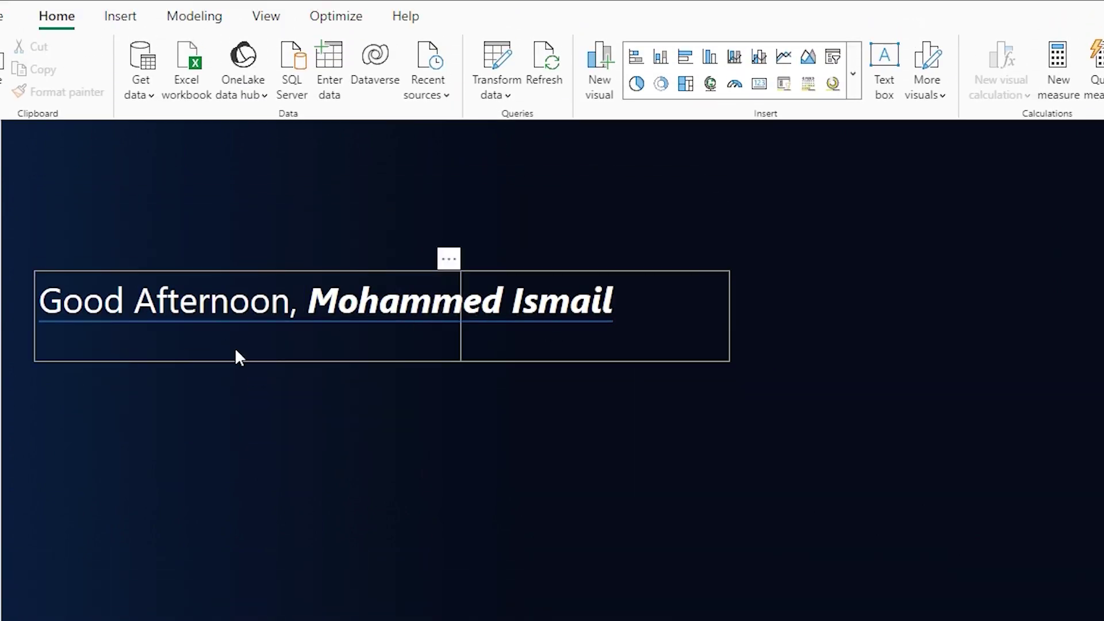
left_click(322, 397)
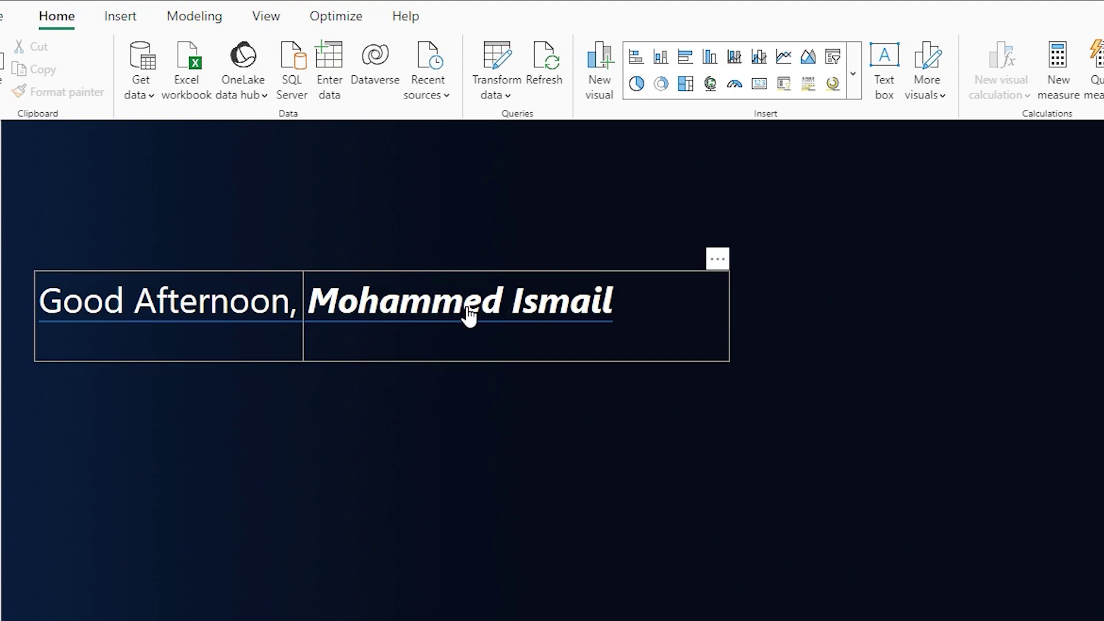